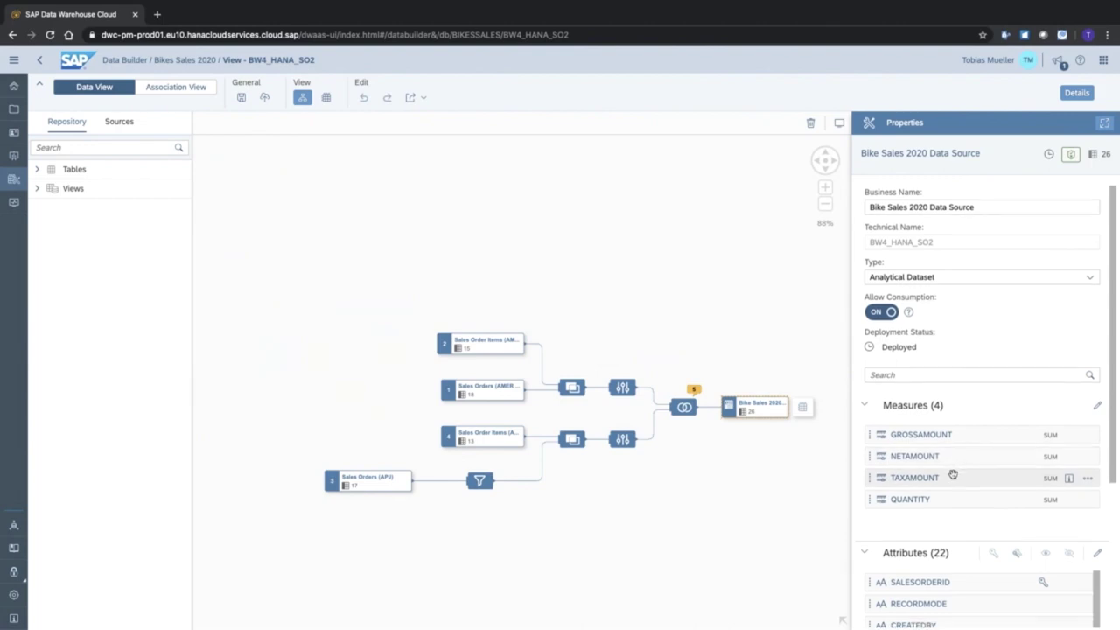
# Review the measures and attributes of the Bike Sales 2020 Data Source view.
pyautogui.scroll(-5, 953, 474)
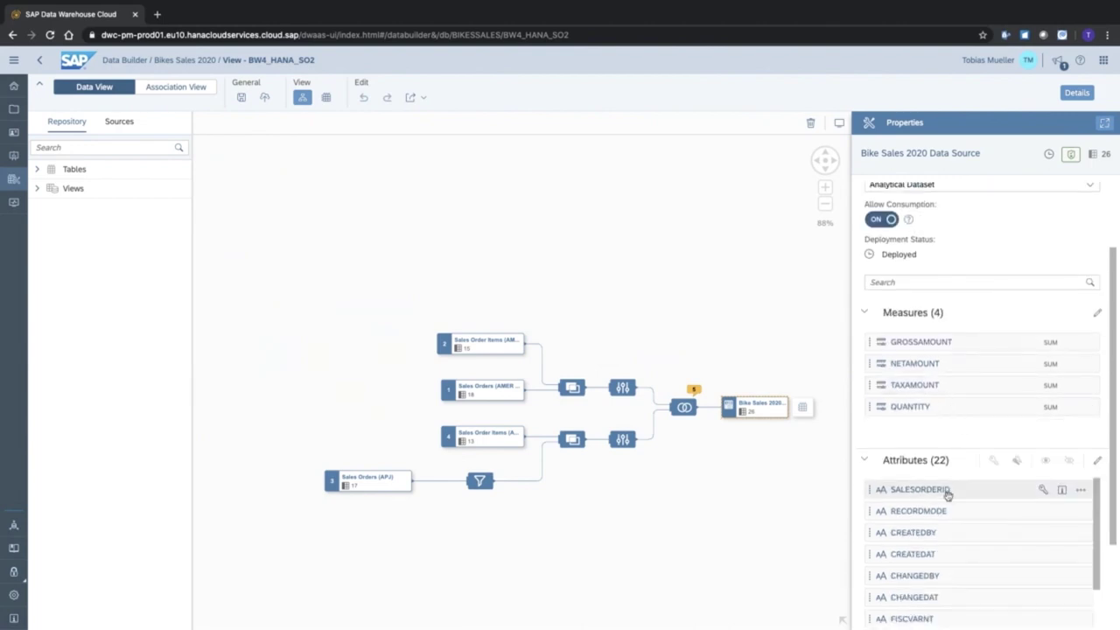
pyautogui.scroll(-5, 945, 490)
pyautogui.scroll(-5, 899, 428)
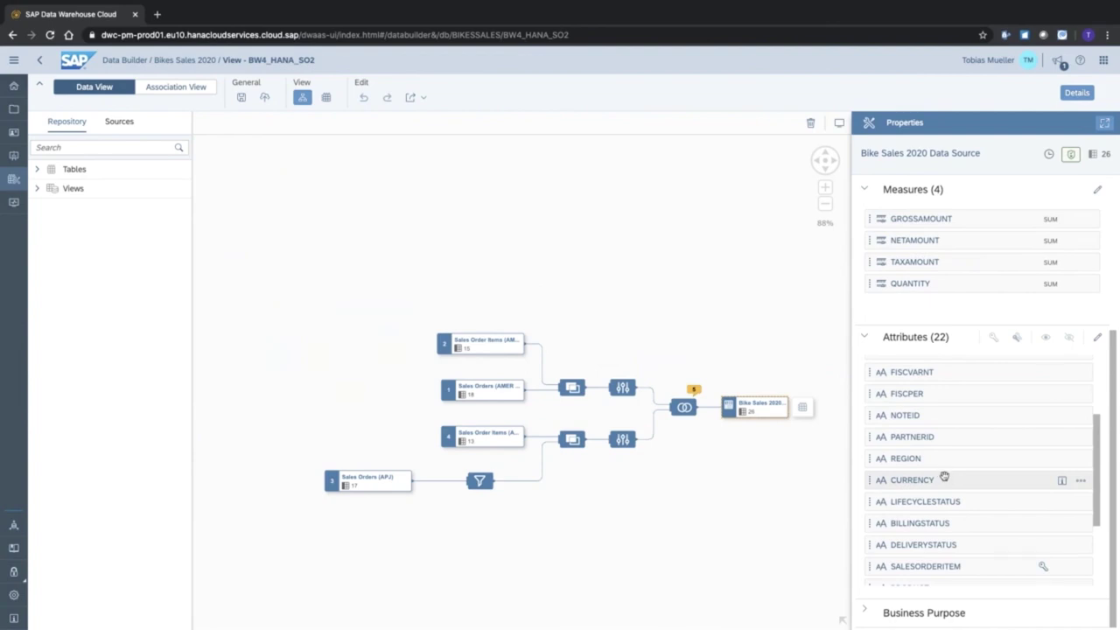
pyautogui.scroll(-3, 944, 477)
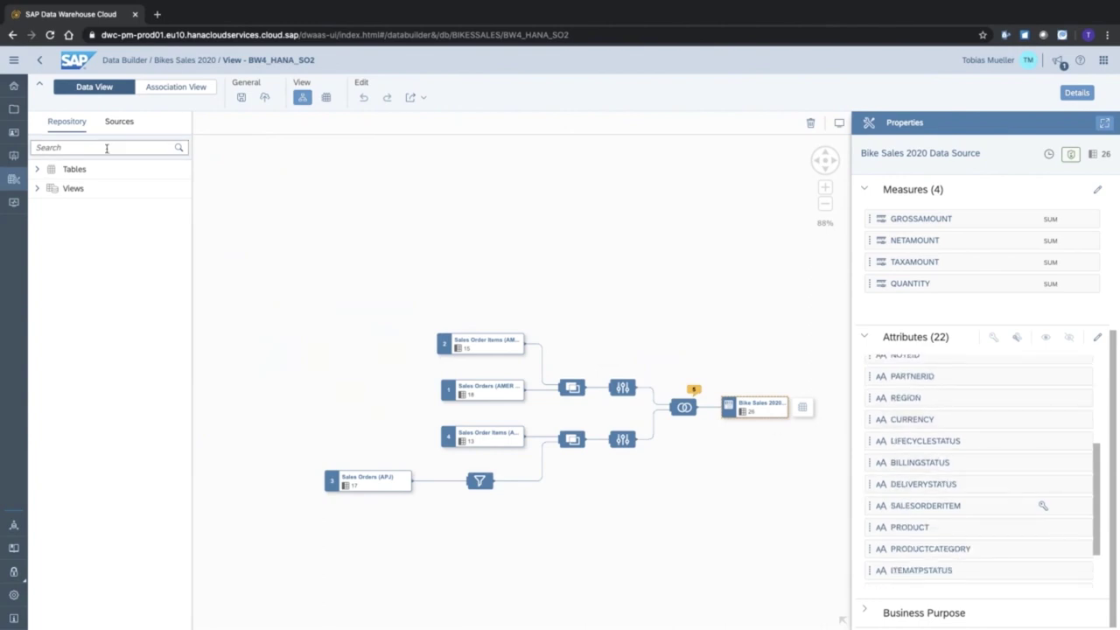
# View the existing BrB 2.1 DWC Demo story in the Story Builder and return to the story list.
pyautogui.click(14, 158)
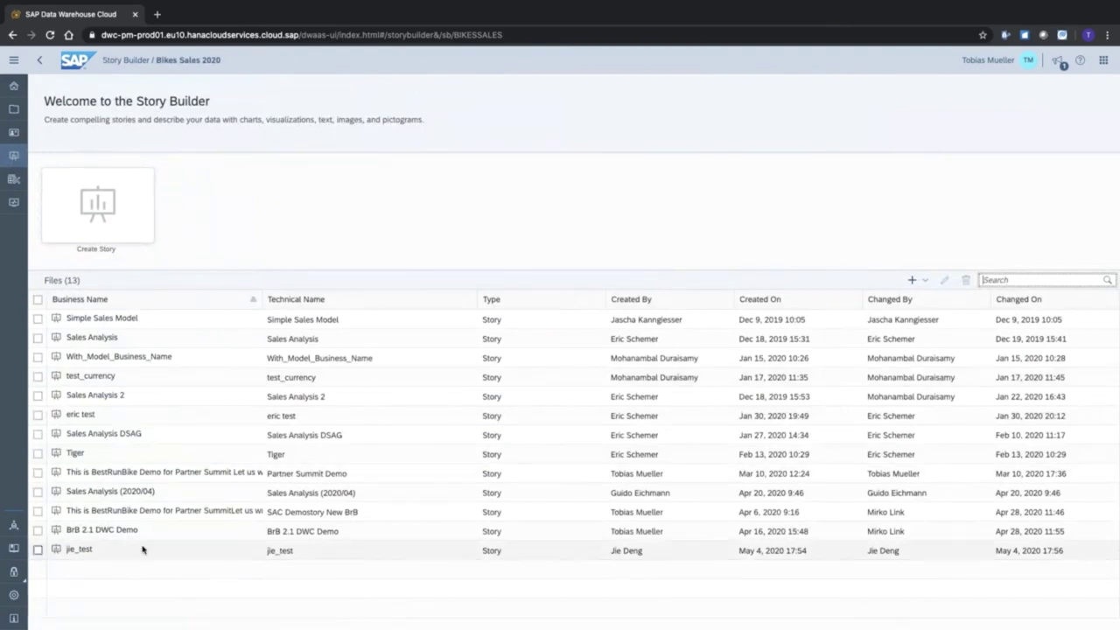
pyautogui.click(99, 531)
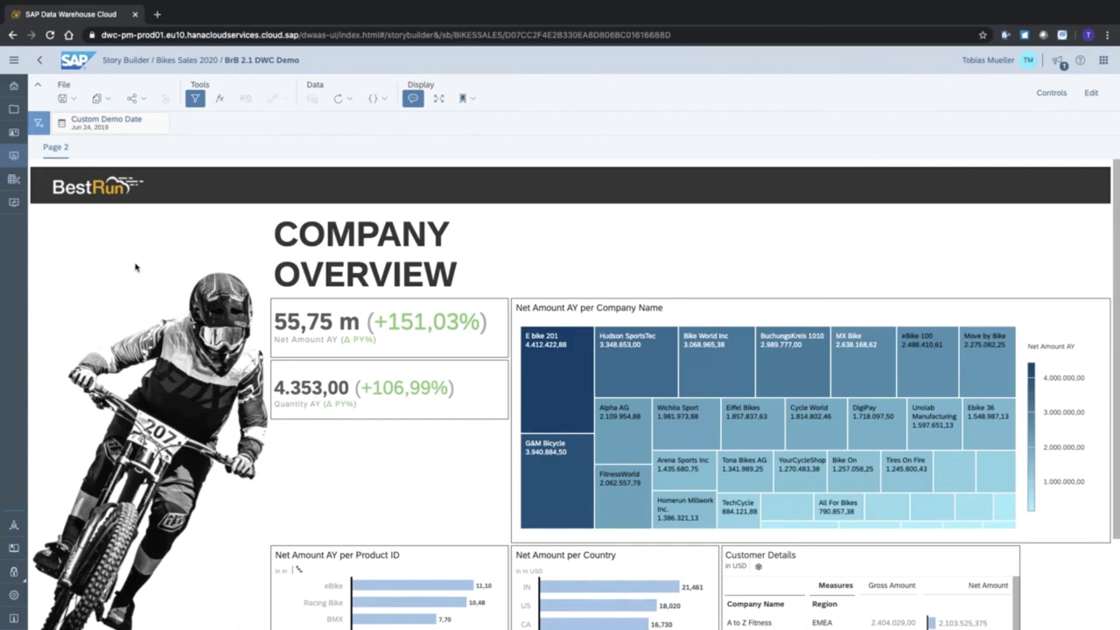
pyautogui.click(39, 62)
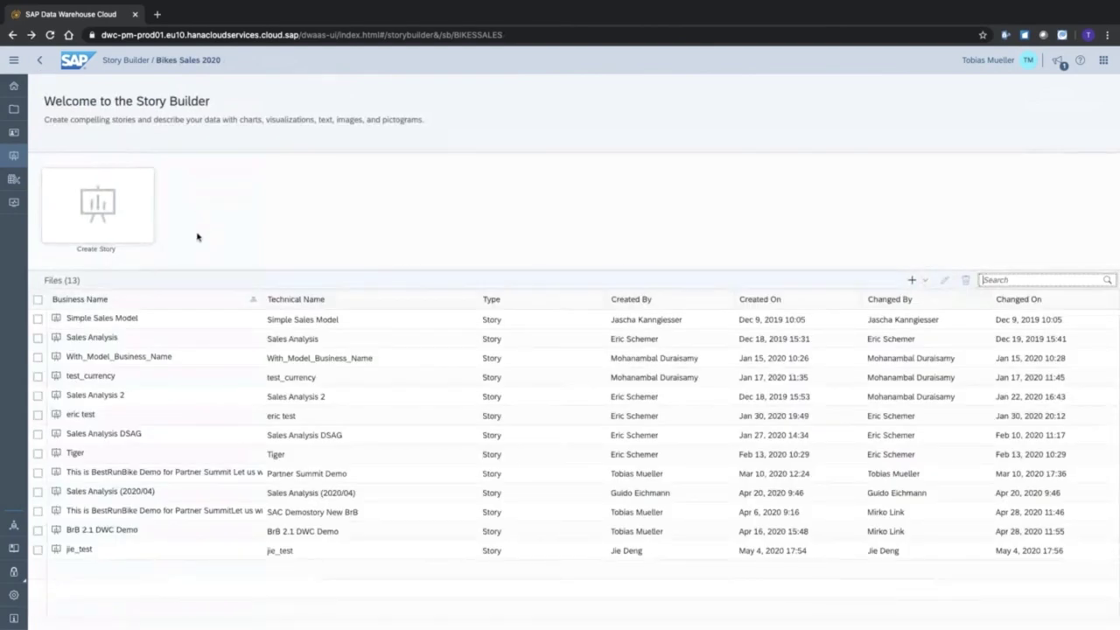
# Create a new story based on the BW4_PartnerSummit analytical dataset.
pyautogui.click(102, 207)
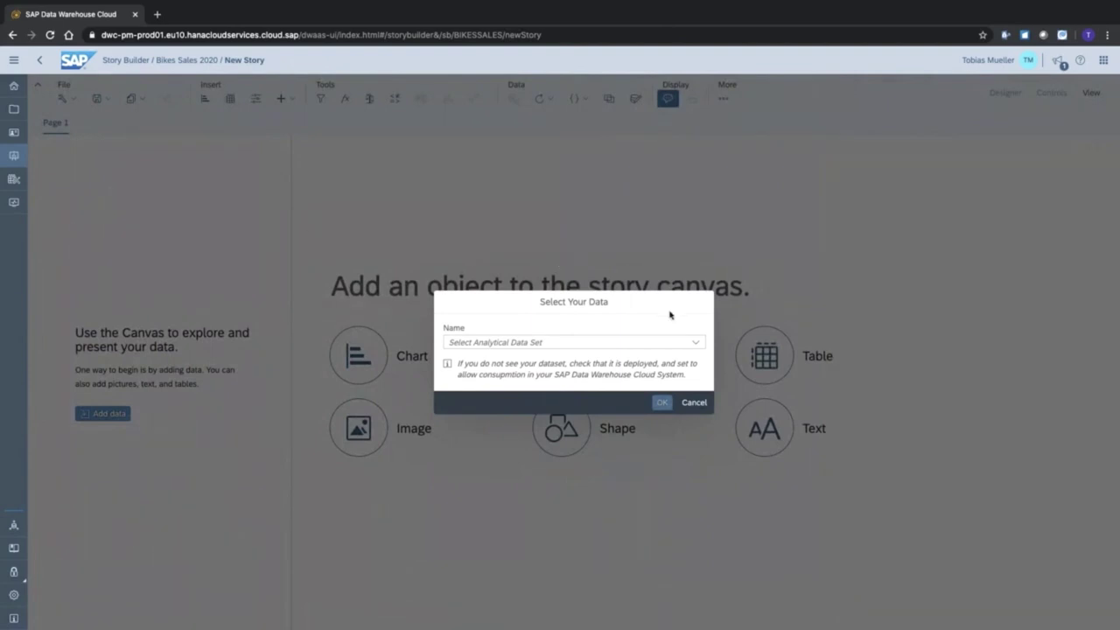
pyautogui.click(696, 342)
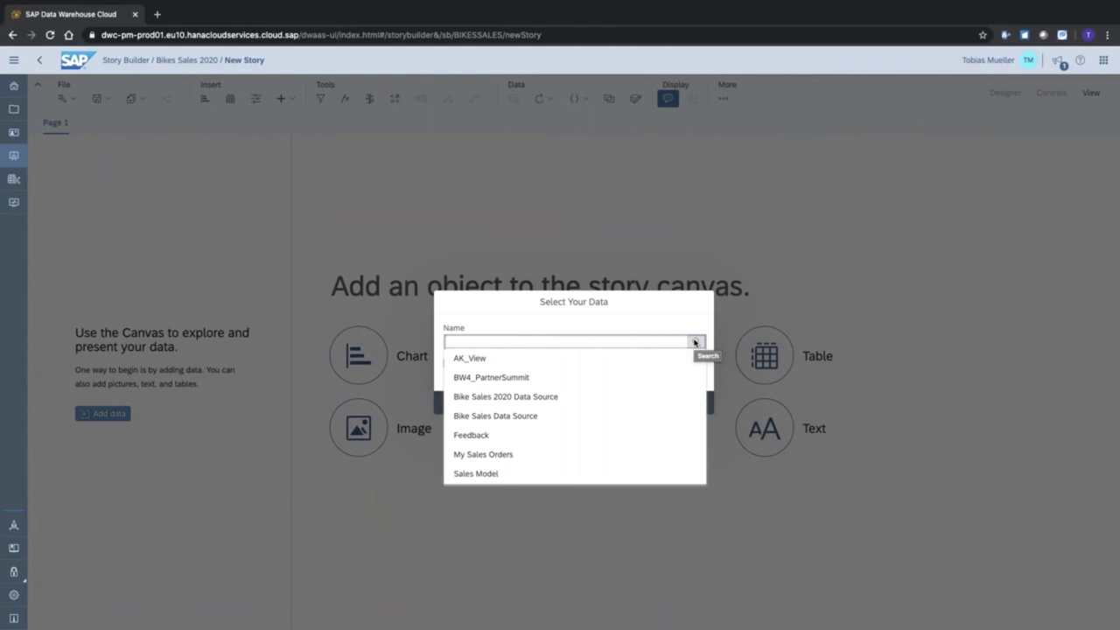
pyautogui.click(473, 379)
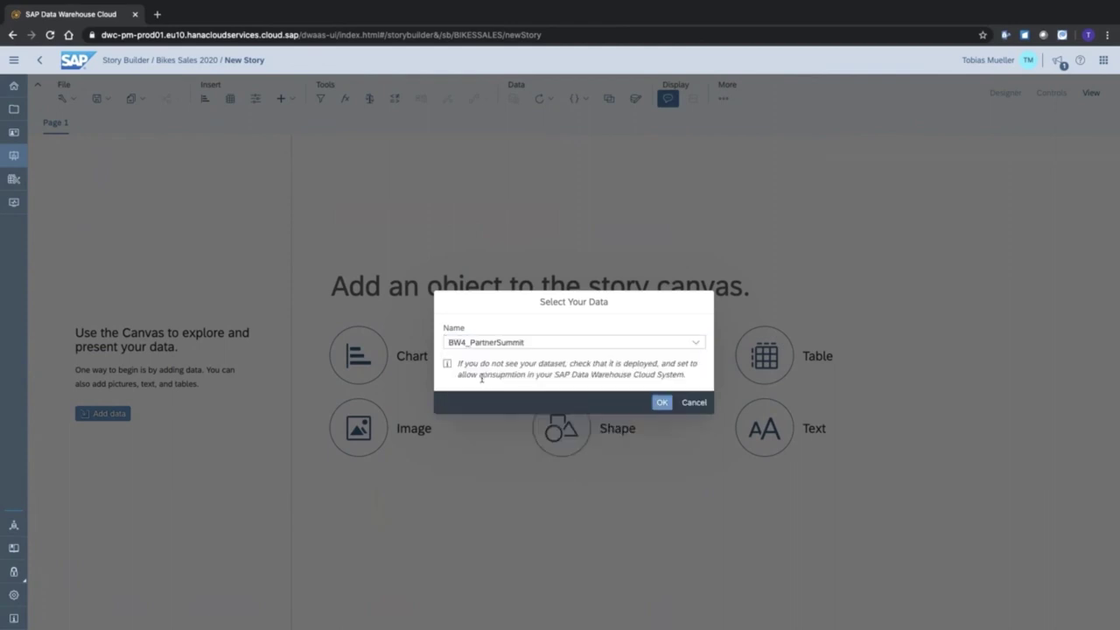
pyautogui.click(664, 404)
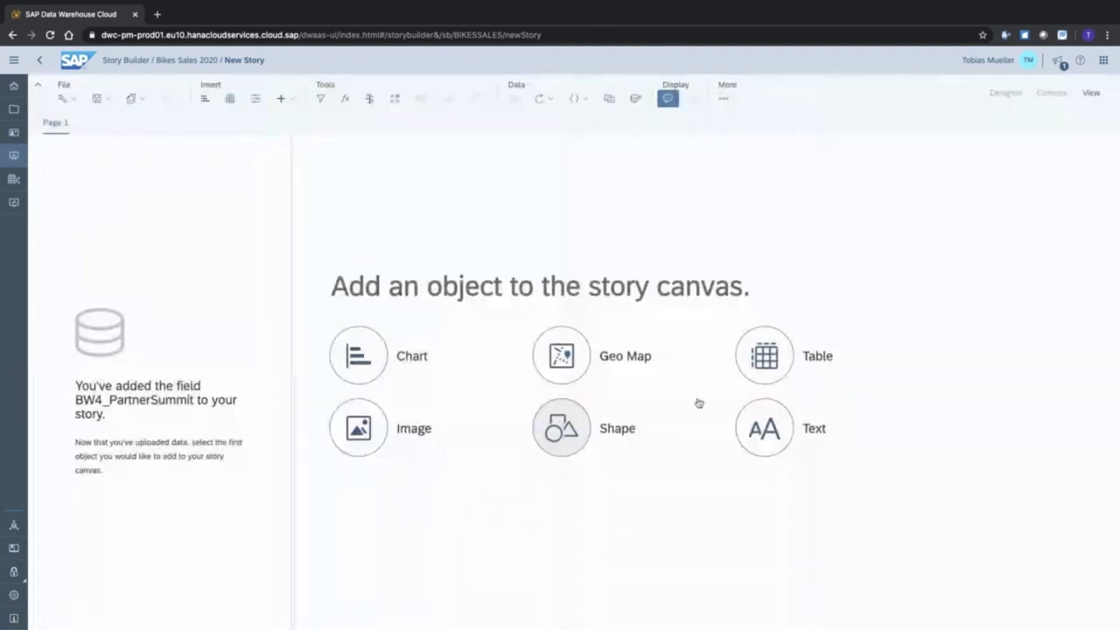
# Add a chart to the story canvas with Gross Amount as its measure.
pyautogui.click(375, 366)
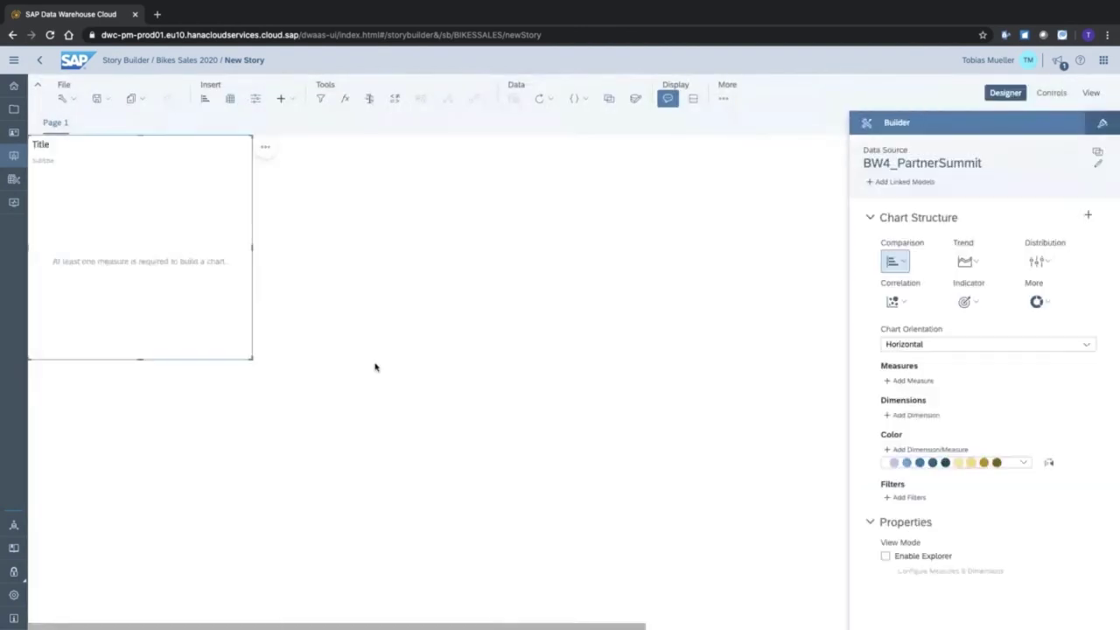
pyautogui.click(913, 383)
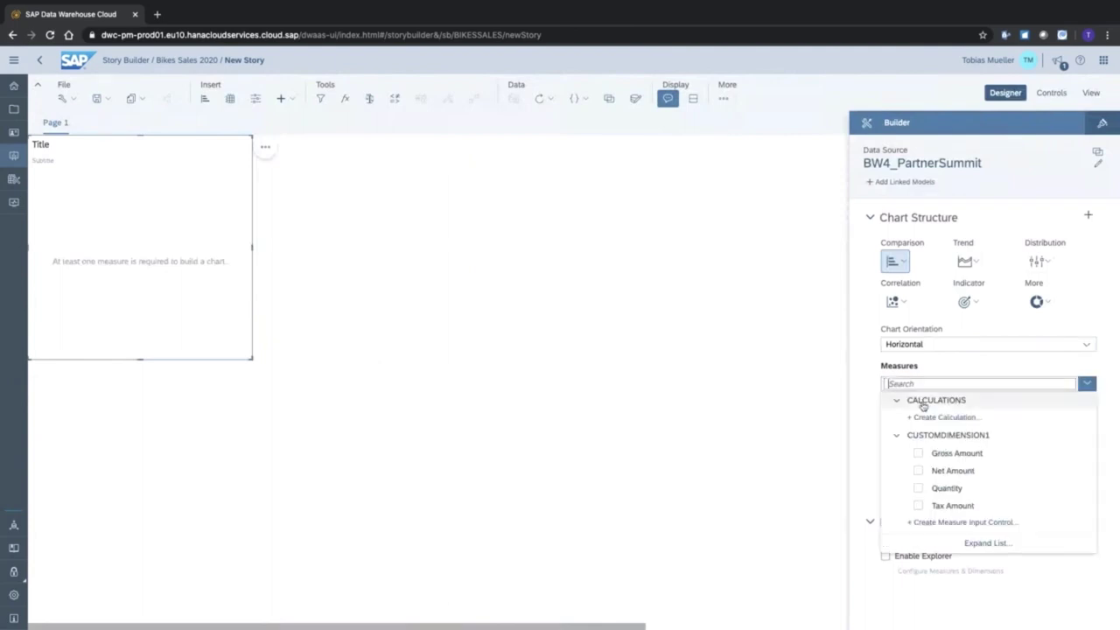
pyautogui.click(918, 454)
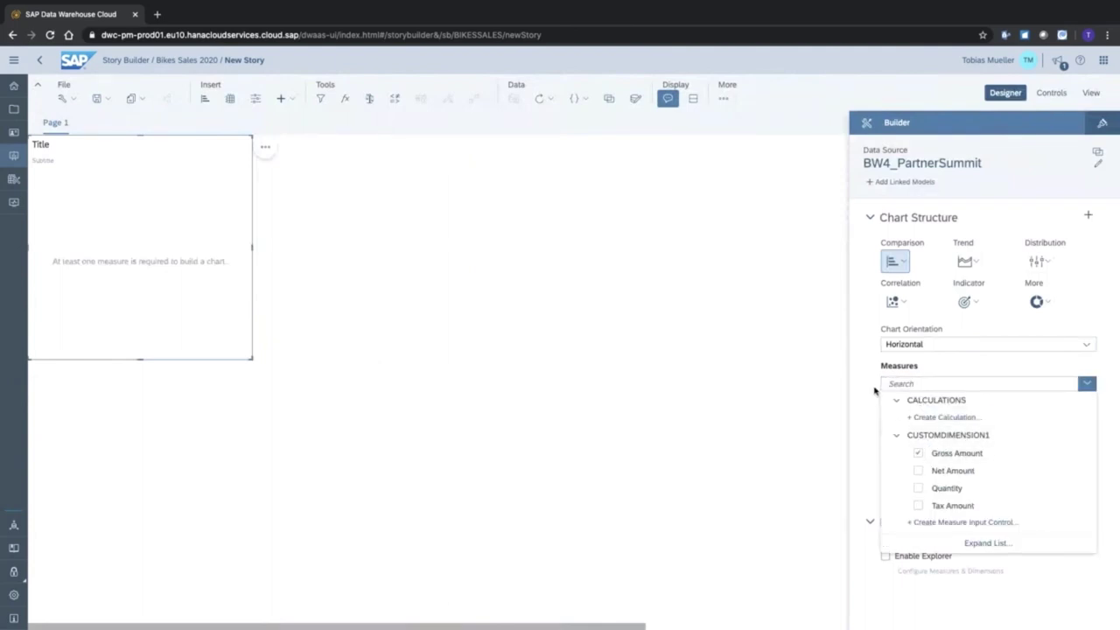
# Try to break the chart down by the Product ID dimension, and remove that dimension again.
pyautogui.click(911, 434)
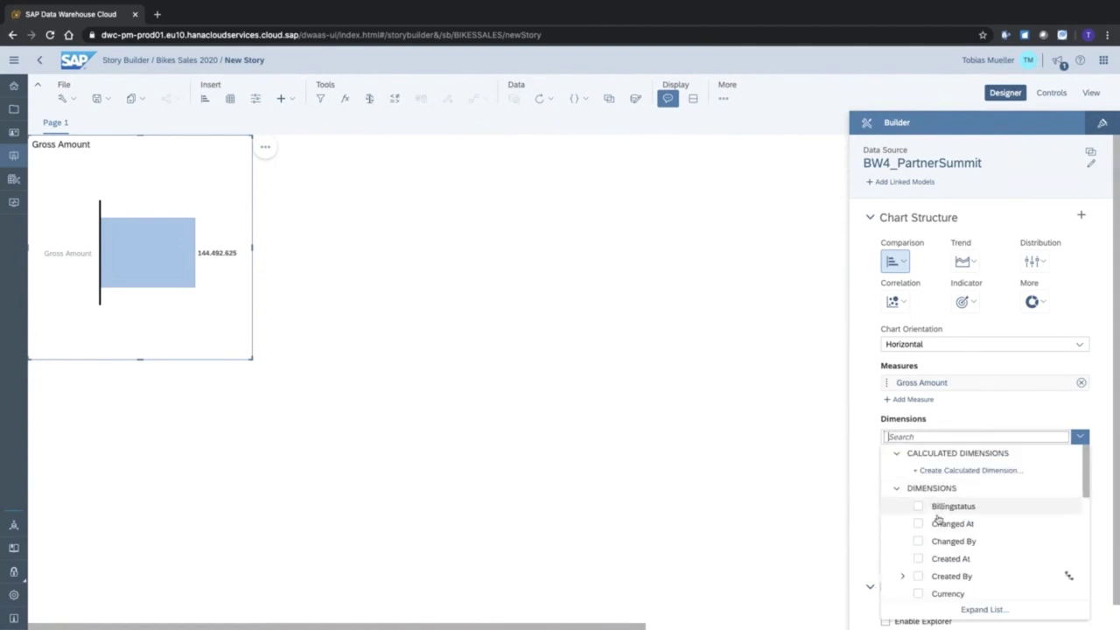
pyautogui.scroll(-3, 942, 569)
pyautogui.scroll(-2, 942, 570)
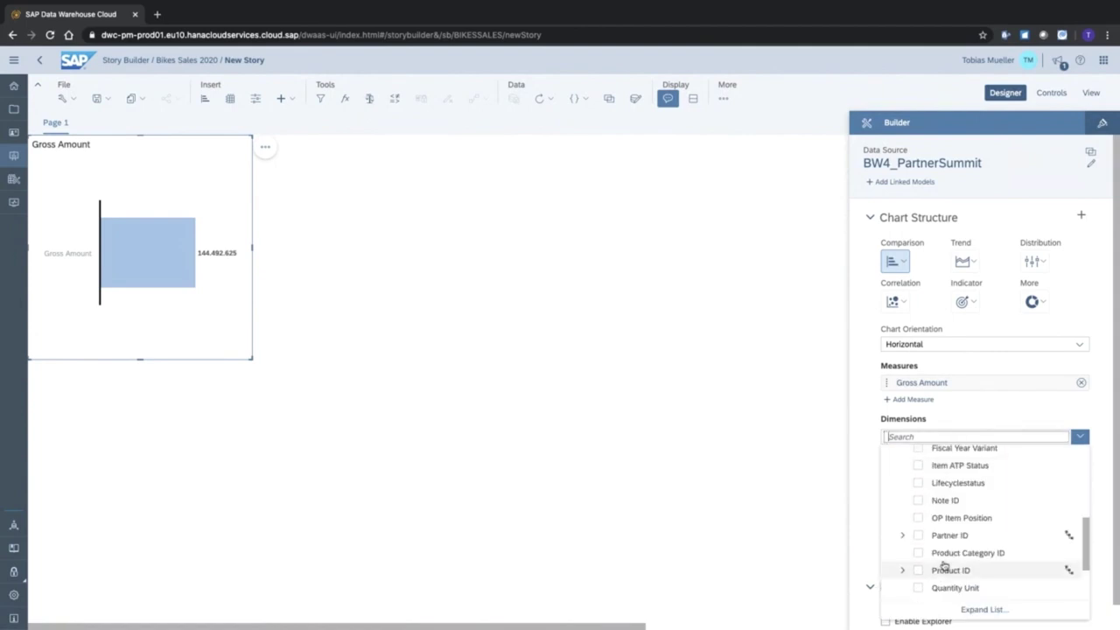
pyautogui.click(942, 571)
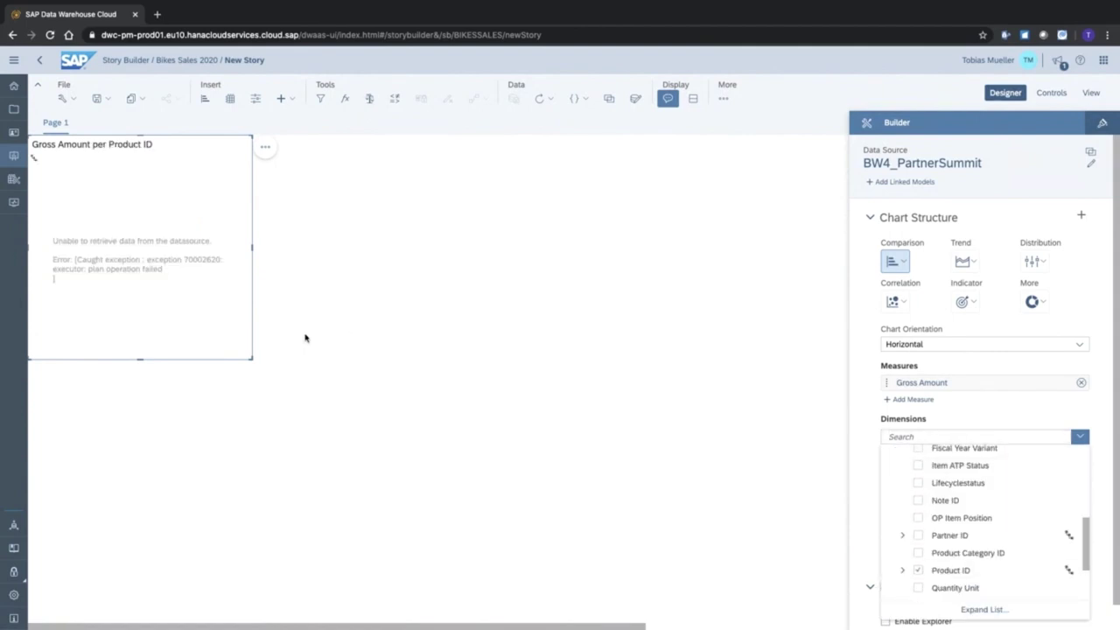
pyautogui.click(919, 570)
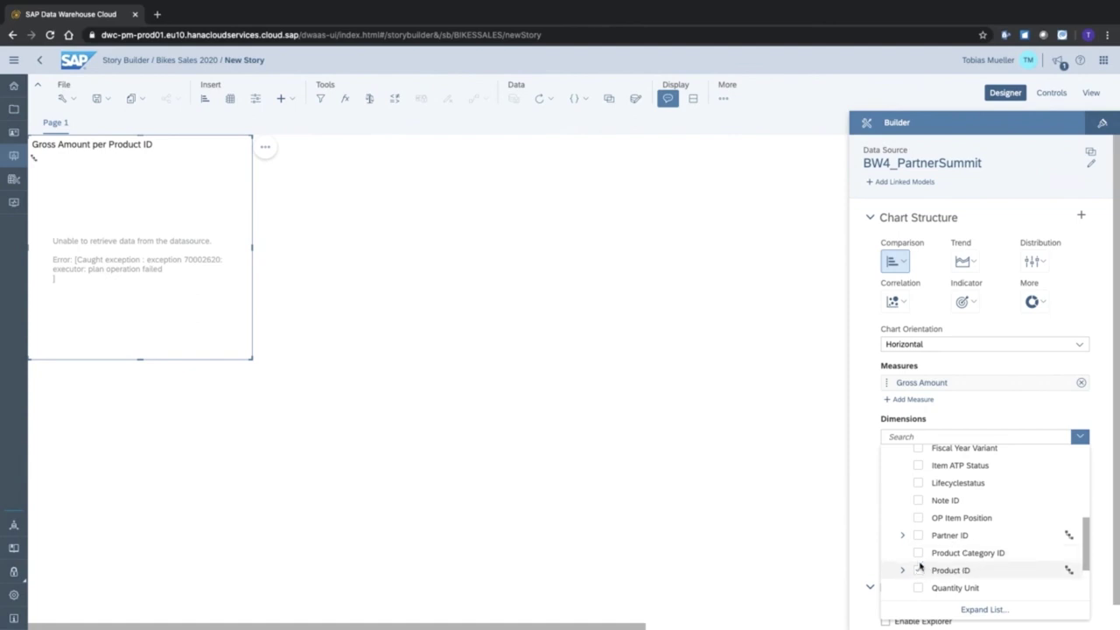
pyautogui.scroll(2, 926, 500)
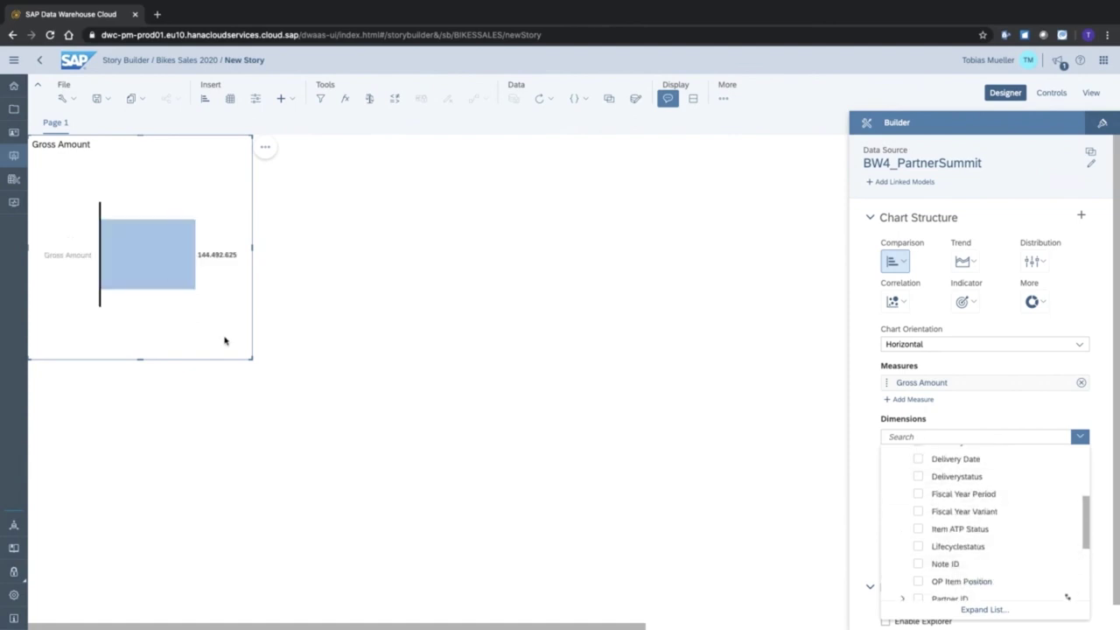
# Enlarge the Gross Amount chart to roughly twice its width and enable the Explorer for it.
pyautogui.moveTo(252, 360); pyautogui.dragTo(523, 470)
pyautogui.moveTo(305, 312)
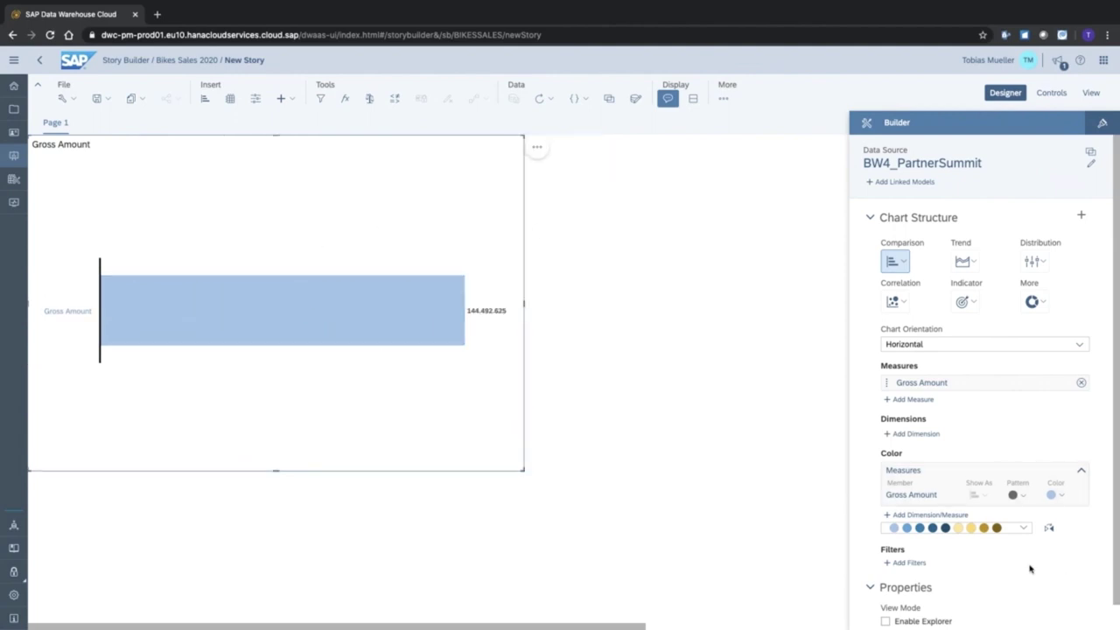
pyautogui.scroll(-1, 1030, 569)
pyautogui.click(886, 595)
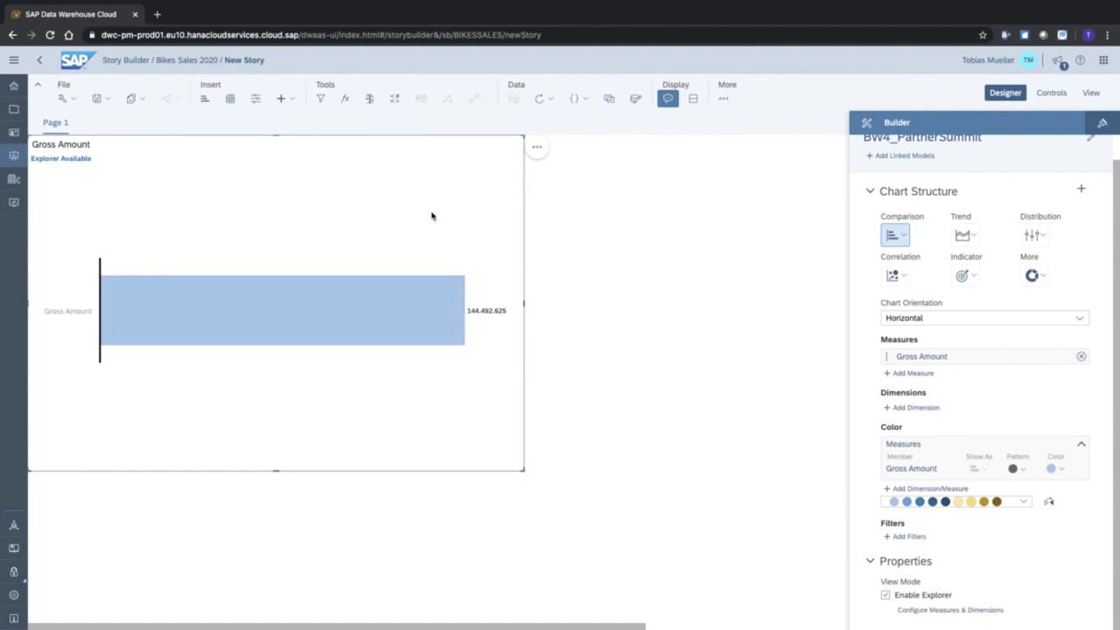
# Open the Gross Amount chart in the Explorer and show all dimensions of the dataset.
pyautogui.rightClick(484, 238)
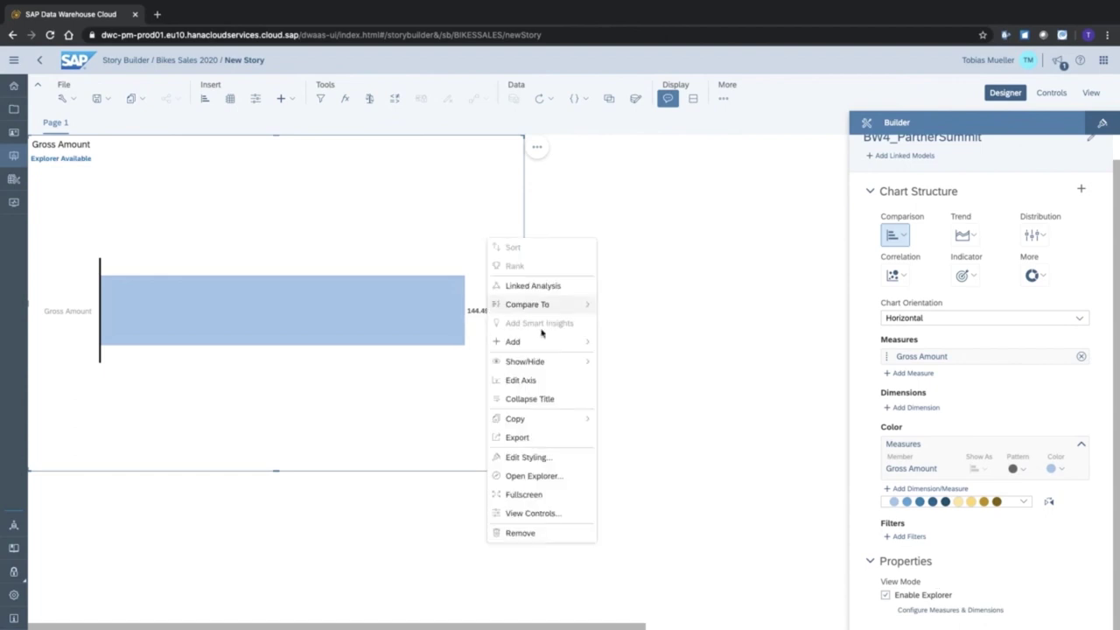
pyautogui.click(525, 475)
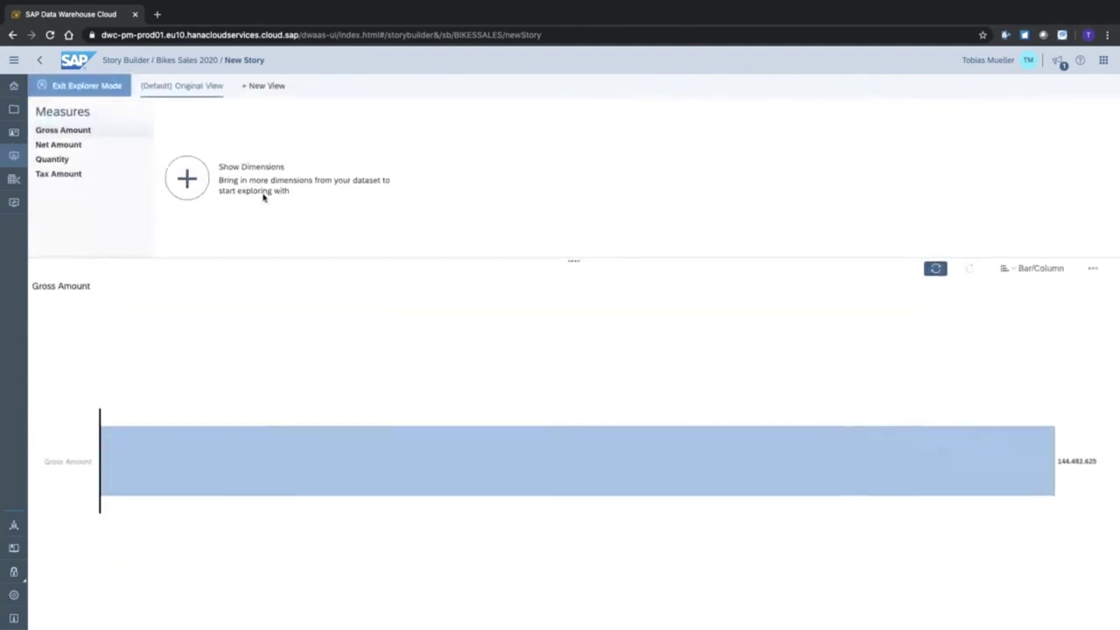
pyautogui.click(188, 181)
pyautogui.click(177, 228)
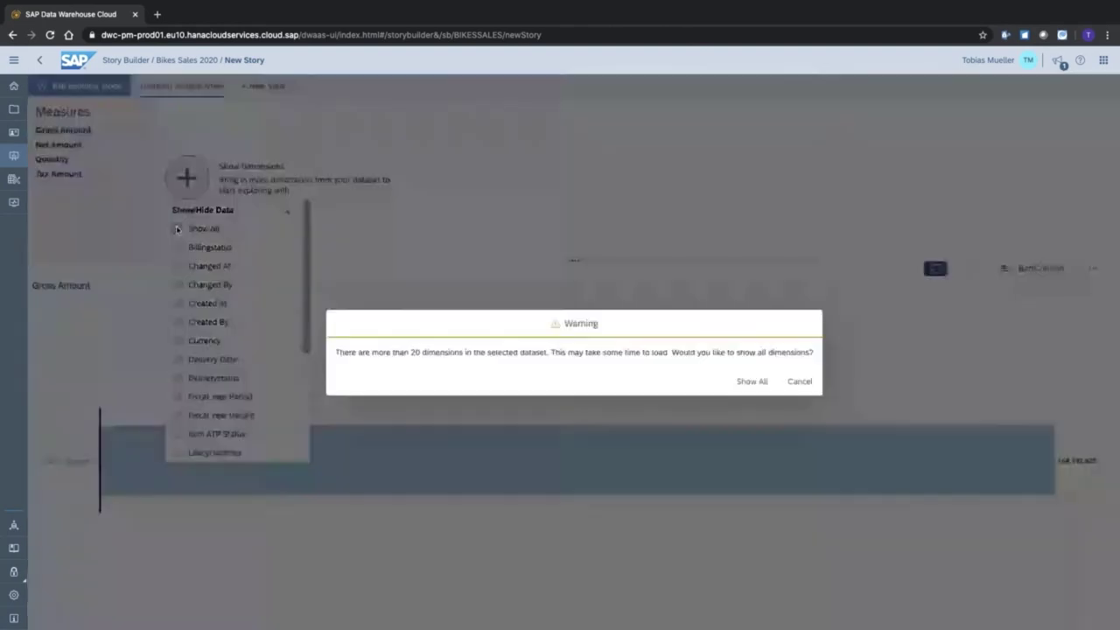
pyautogui.click(745, 383)
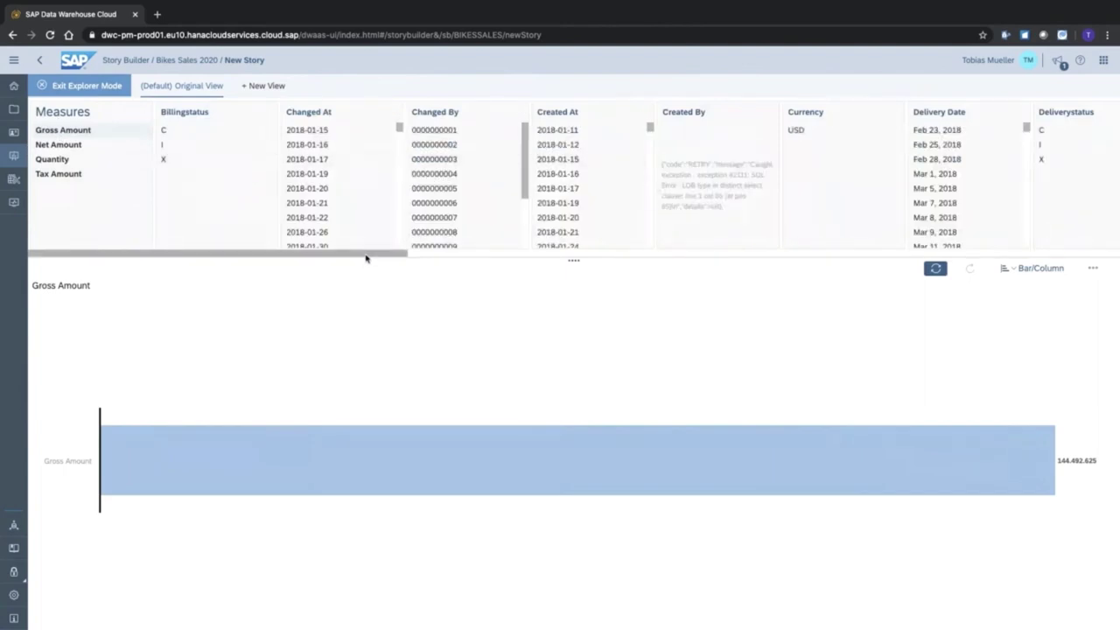
# Try to break Gross Amount down by Region in the Explorer, and exit without keeping the changes.
pyautogui.moveTo(388, 255); pyautogui.dragTo(893, 264)
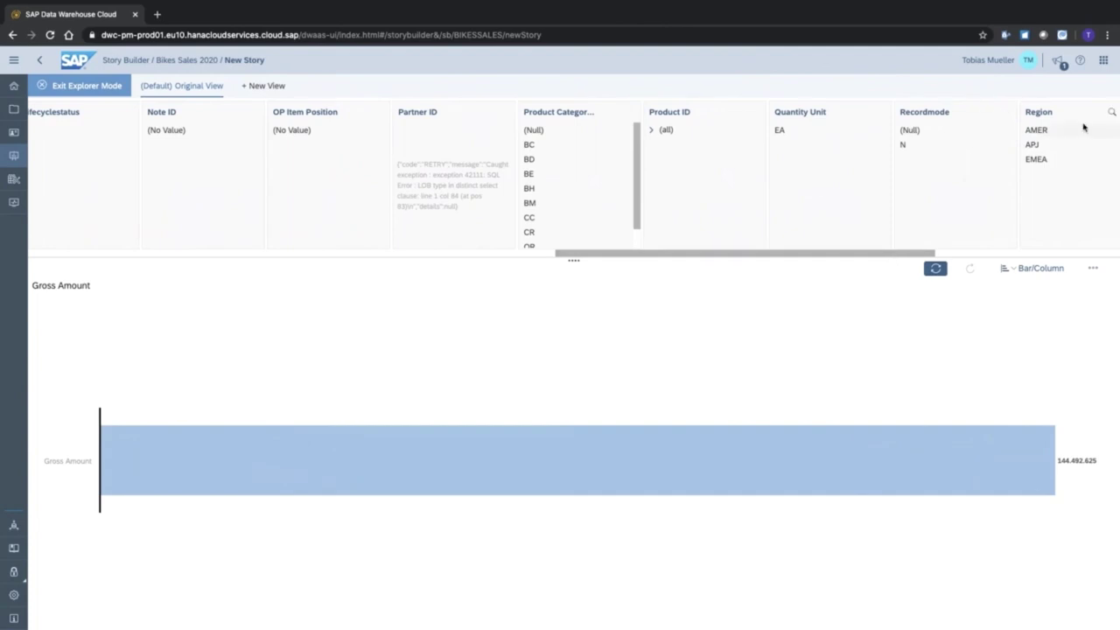
pyautogui.click(1035, 113)
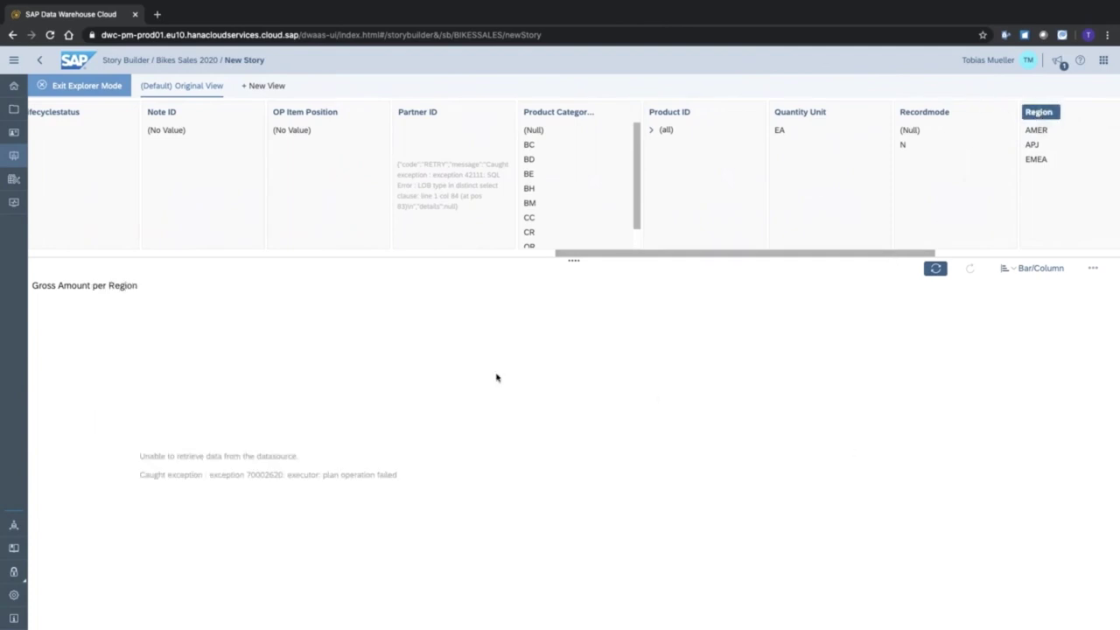
pyautogui.moveTo(840, 253); pyautogui.dragTo(289, 255)
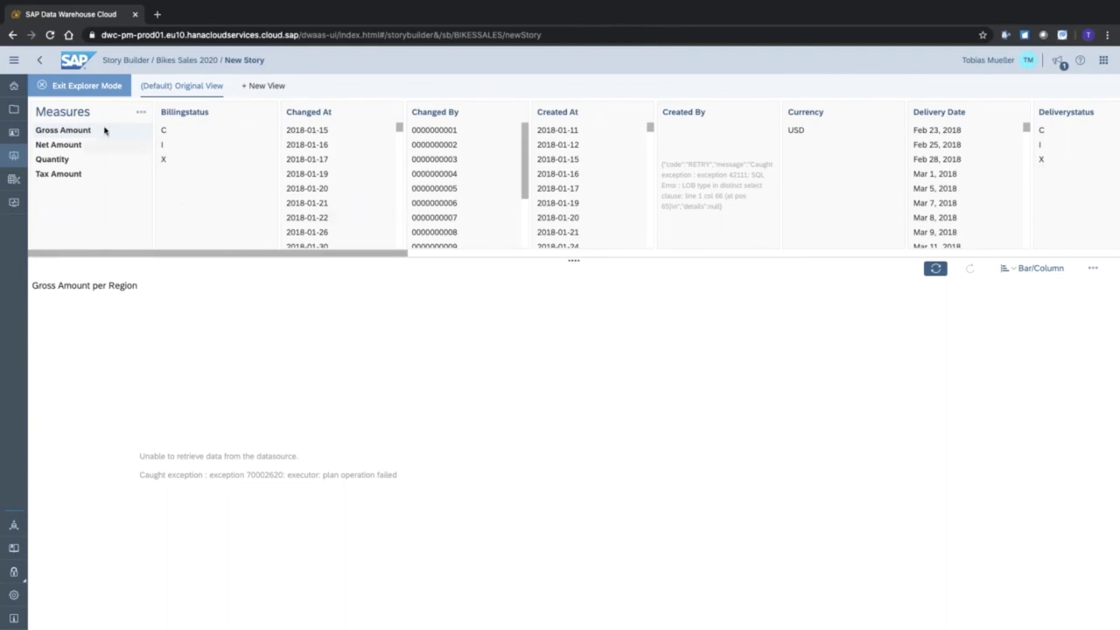
pyautogui.click(88, 85)
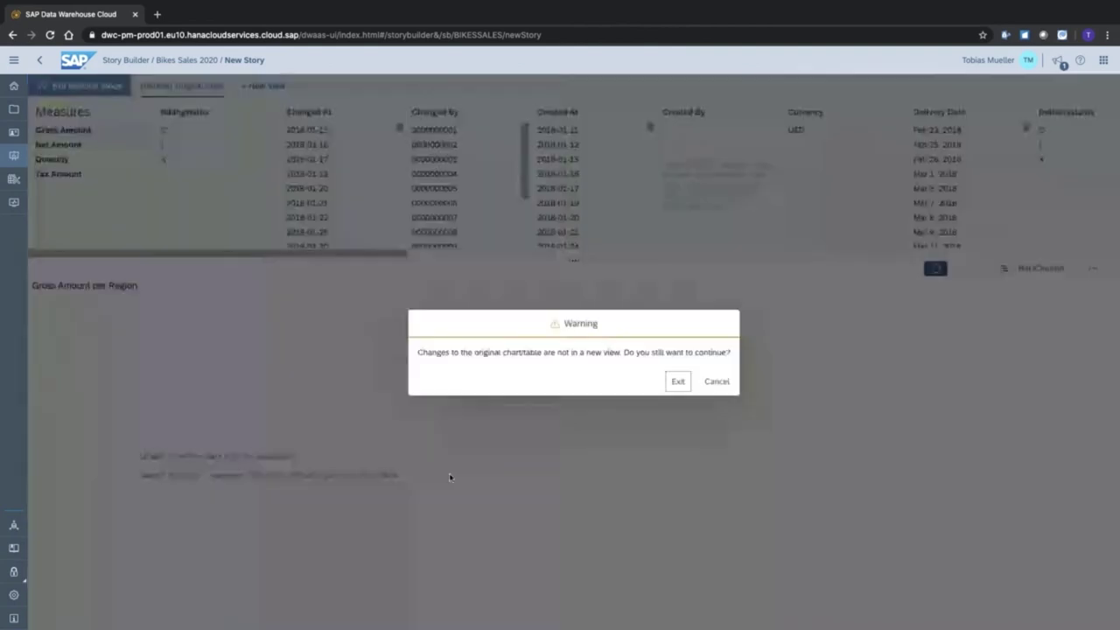
pyautogui.click(678, 381)
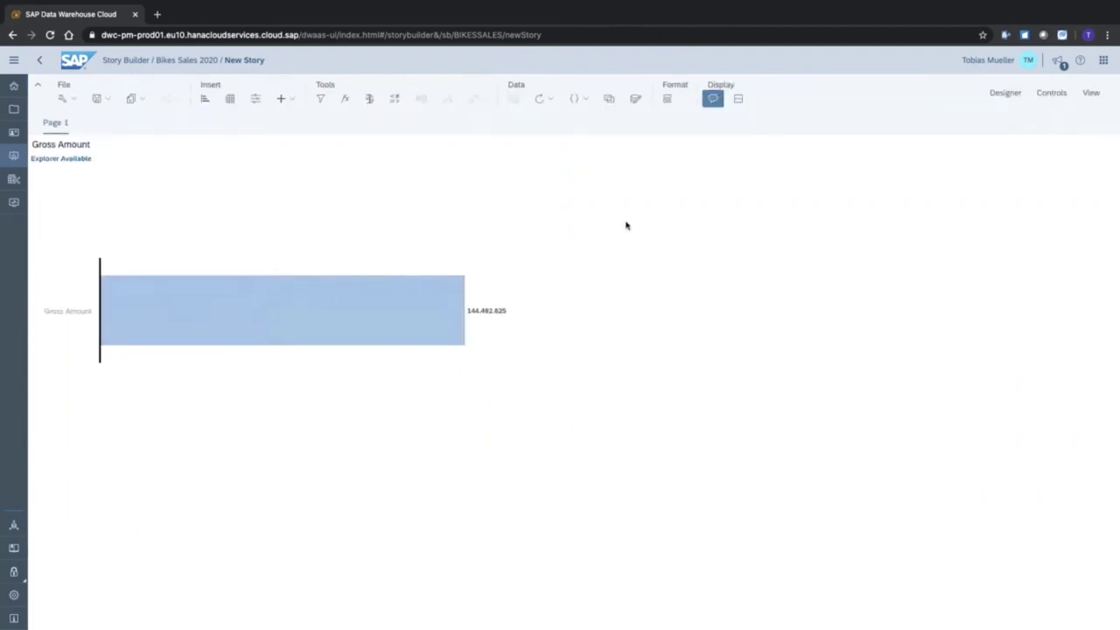
# Switch to SAP Analytics Cloud and browse its files to the BIKESSALES space.
pyautogui.click(1104, 59)
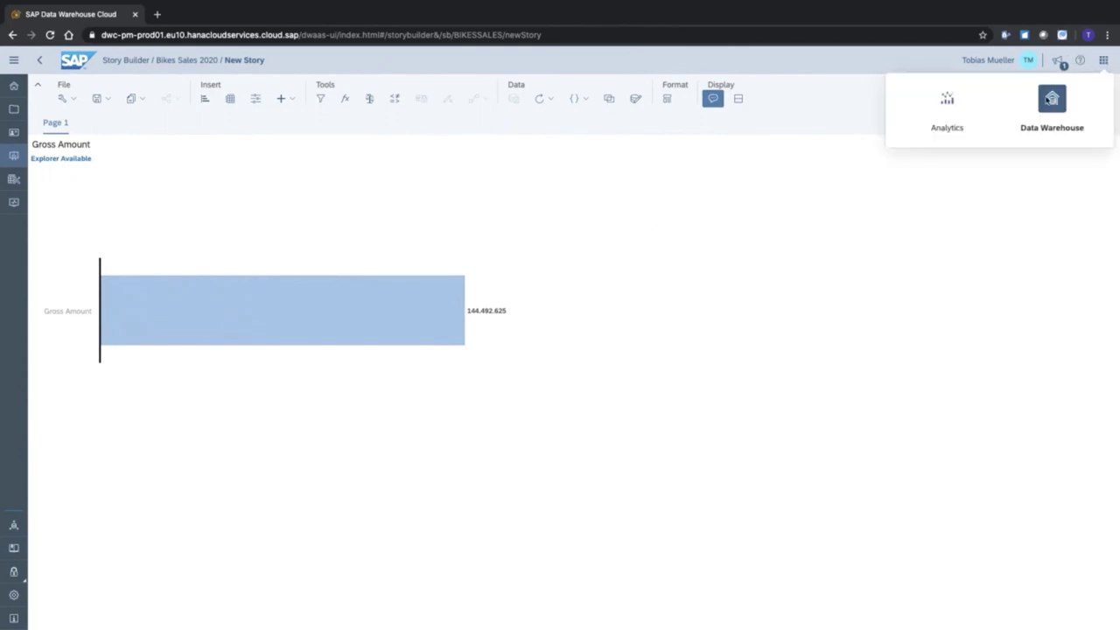
pyautogui.click(950, 112)
pyautogui.click(645, 208)
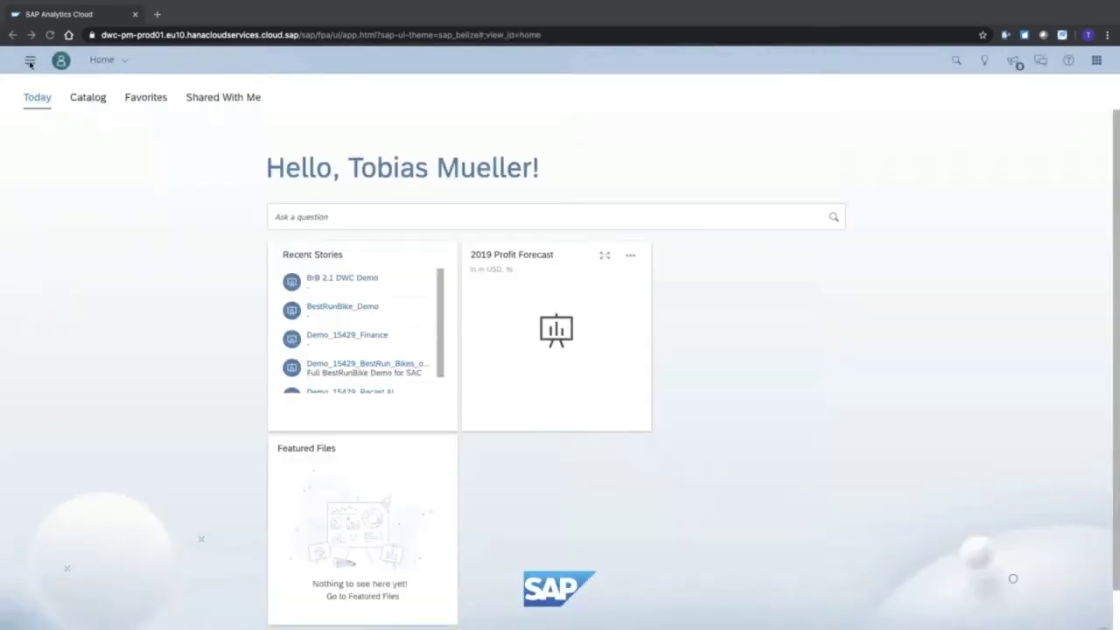
pyautogui.click(30, 61)
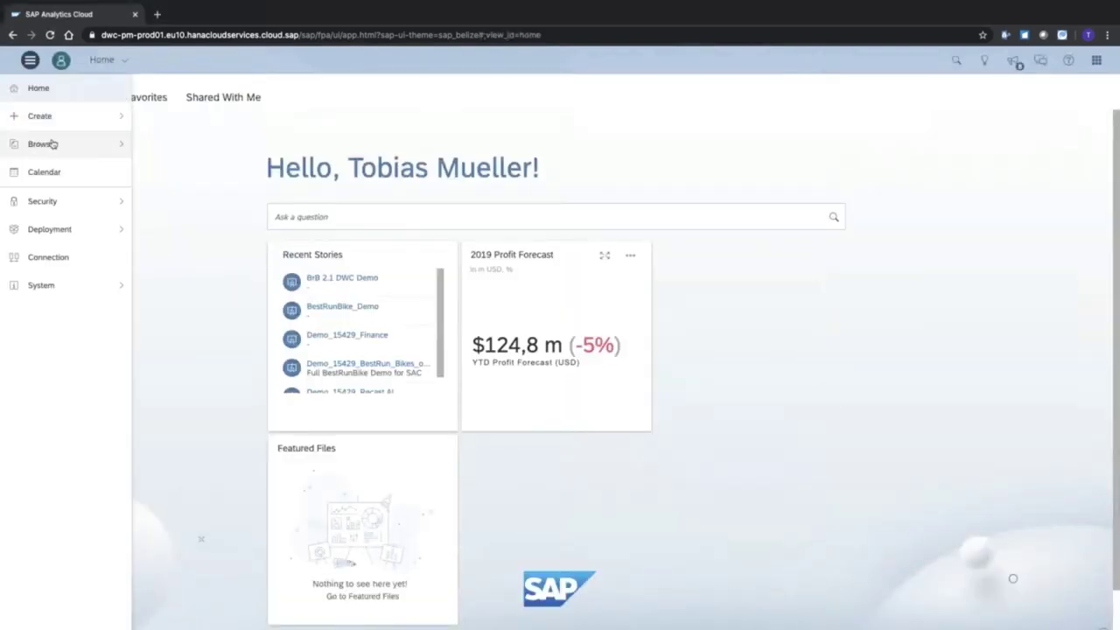
pyautogui.click(53, 144)
pyautogui.click(188, 150)
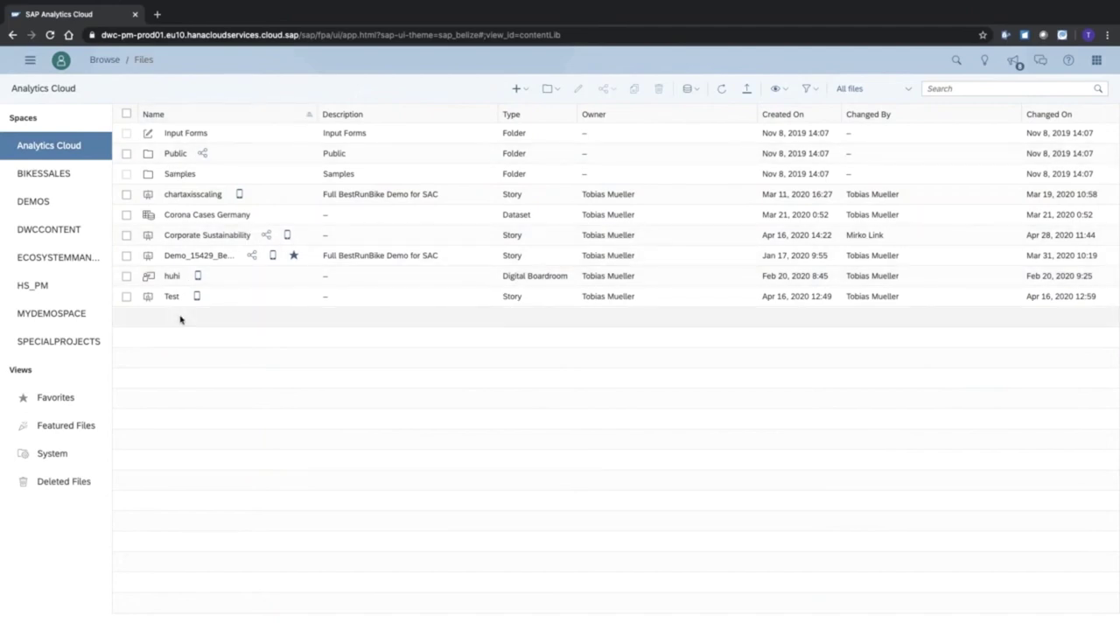
pyautogui.click(43, 174)
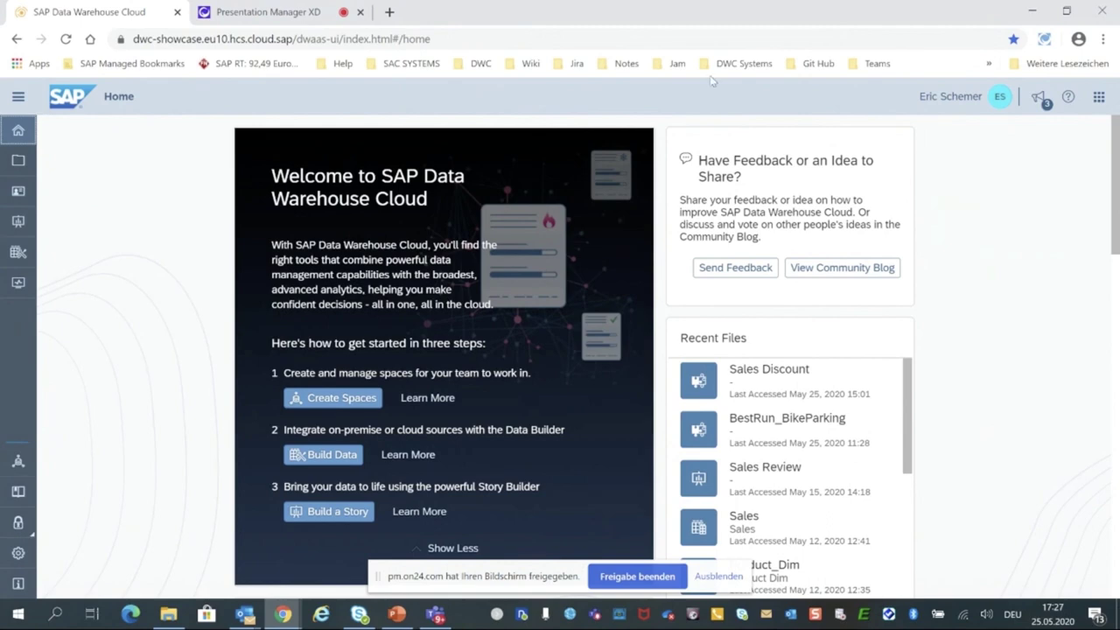
# Switch to SAP Analytics Cloud and browse its files to the BIKEPARKING space.
pyautogui.click(1100, 96)
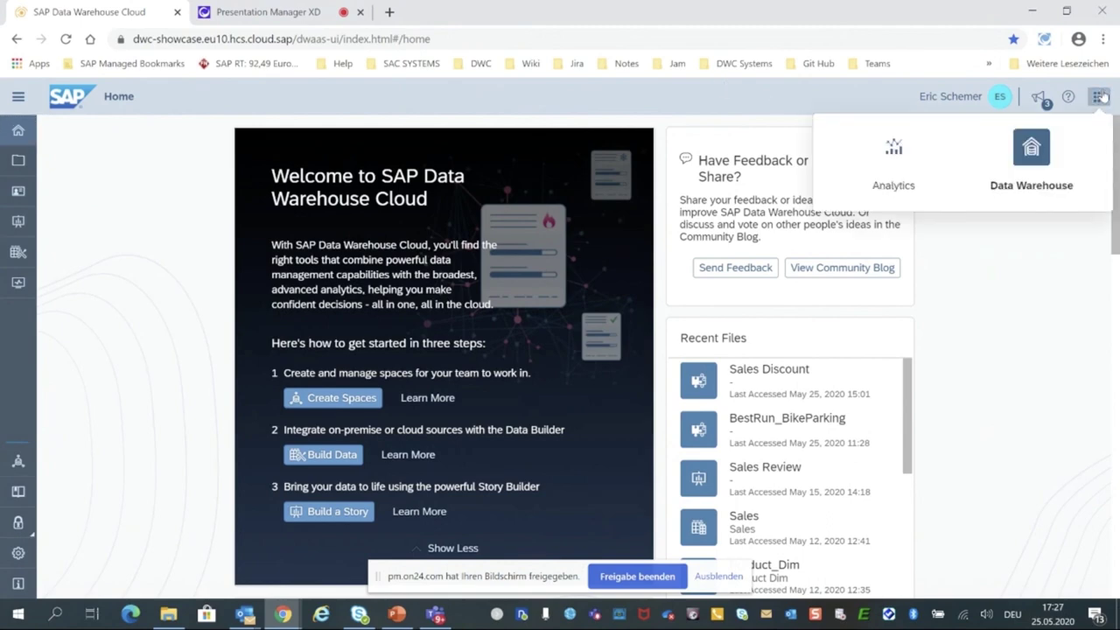
pyautogui.click(895, 157)
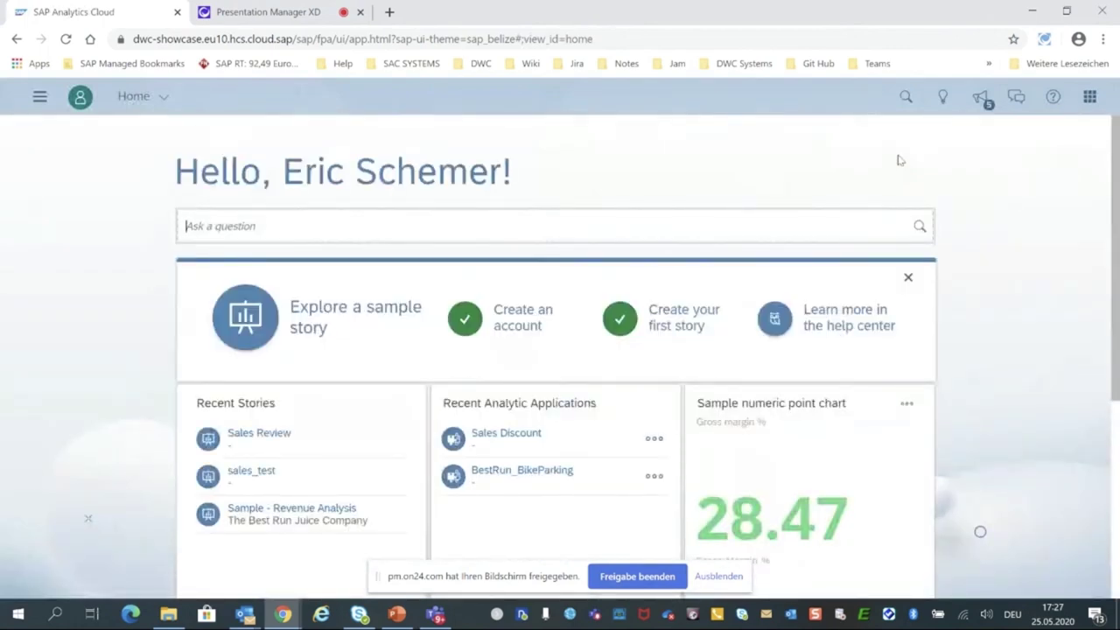
pyautogui.click(45, 105)
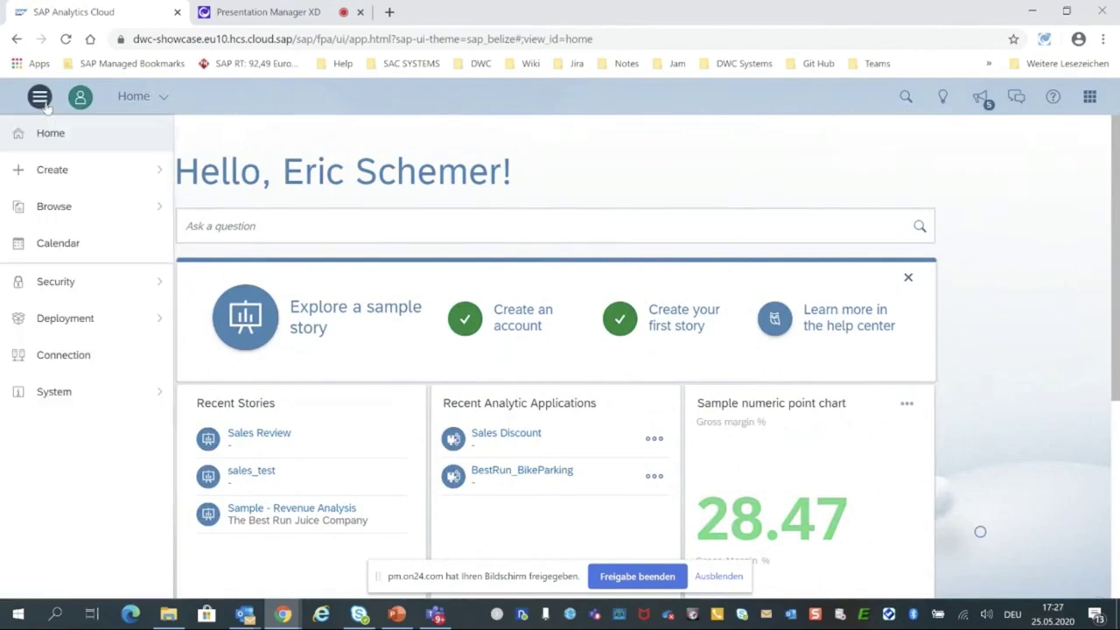
pyautogui.moveTo(87, 215)
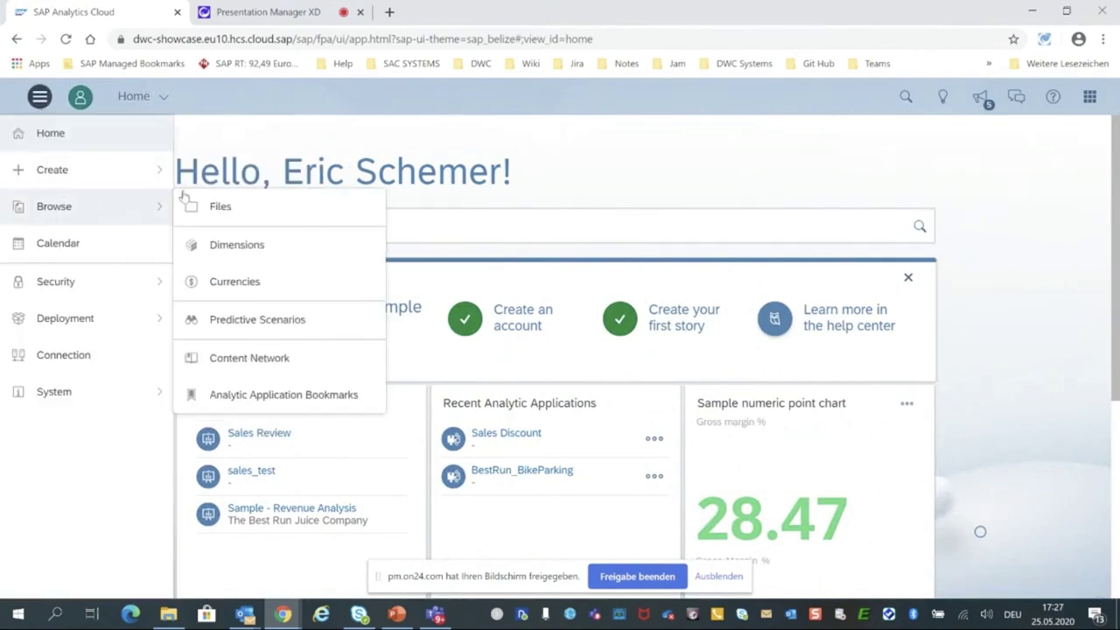
pyautogui.click(210, 214)
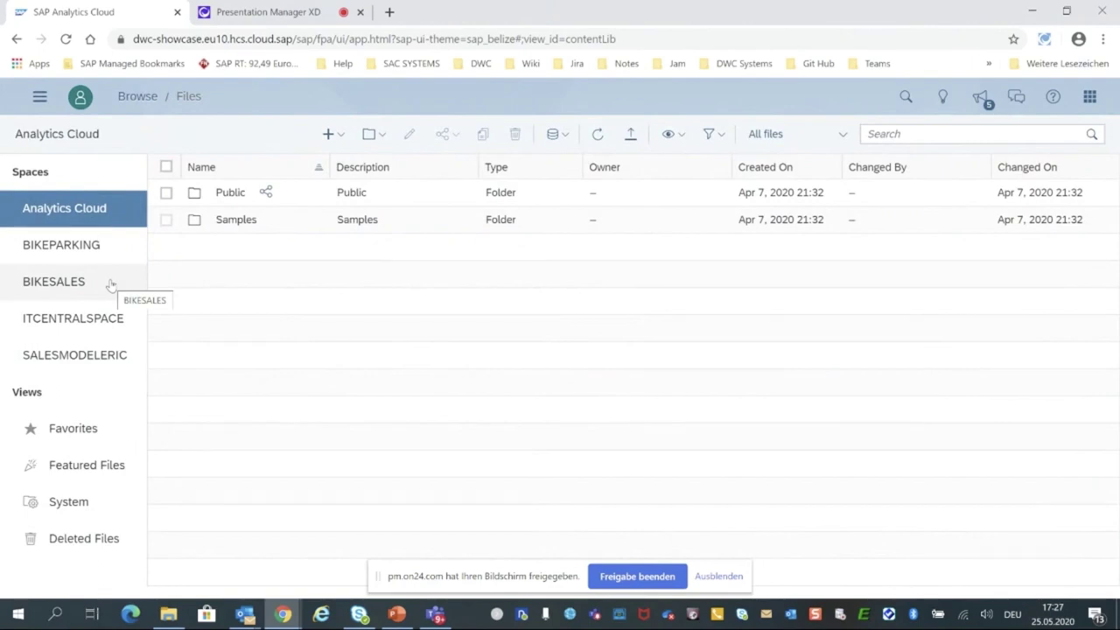
pyautogui.click(72, 251)
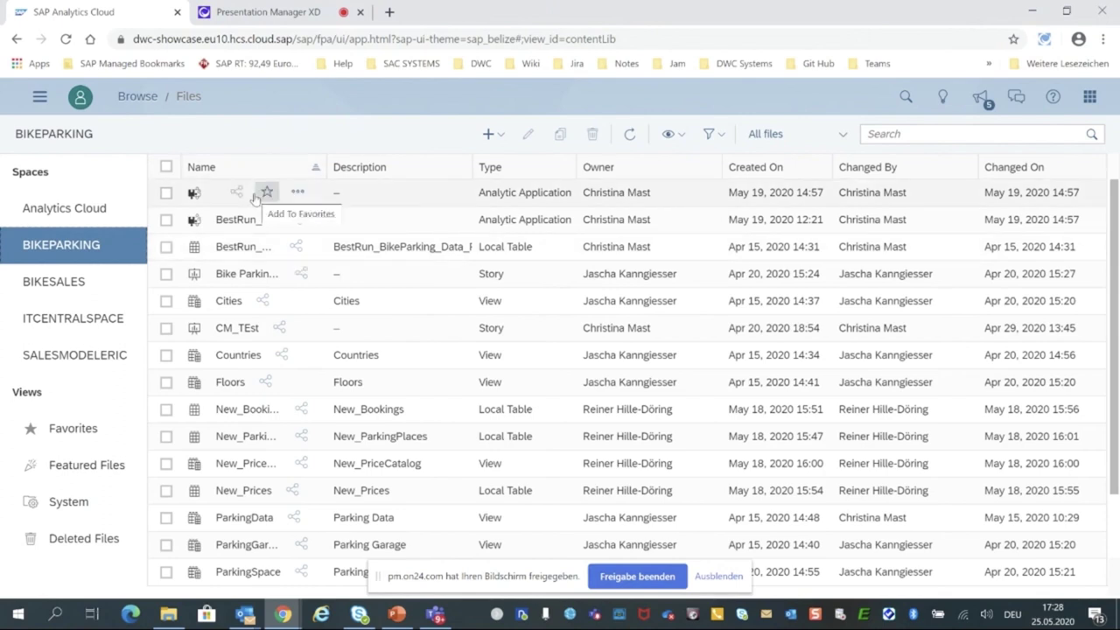
# Open the BestRun_BikeParking analytic application from the space and run it in full screen.
pyautogui.click(194, 194)
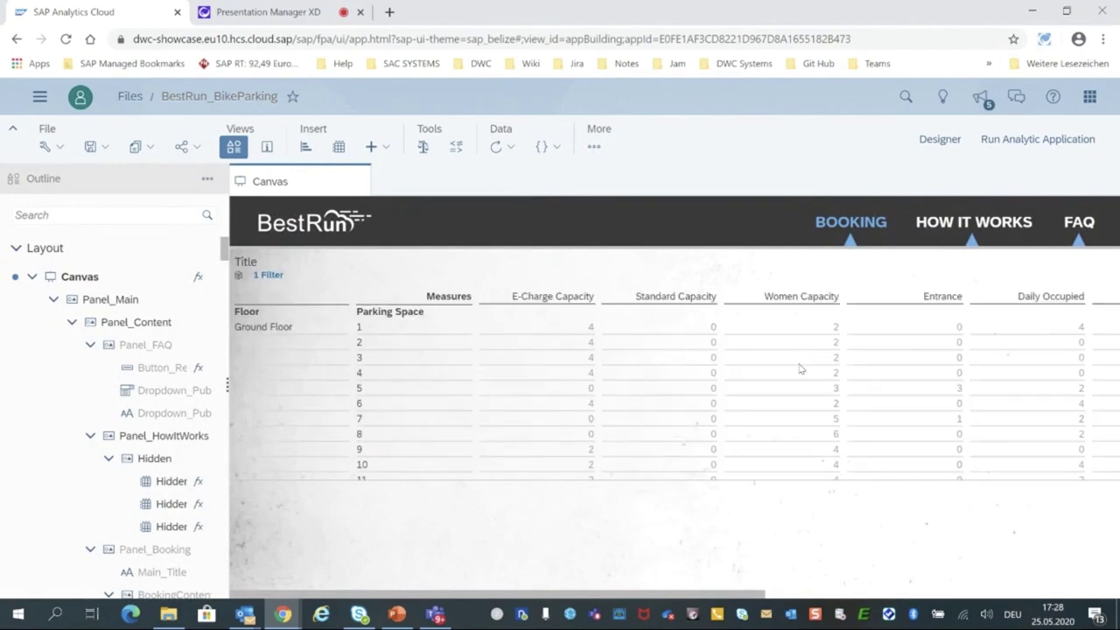
pyautogui.click(1028, 142)
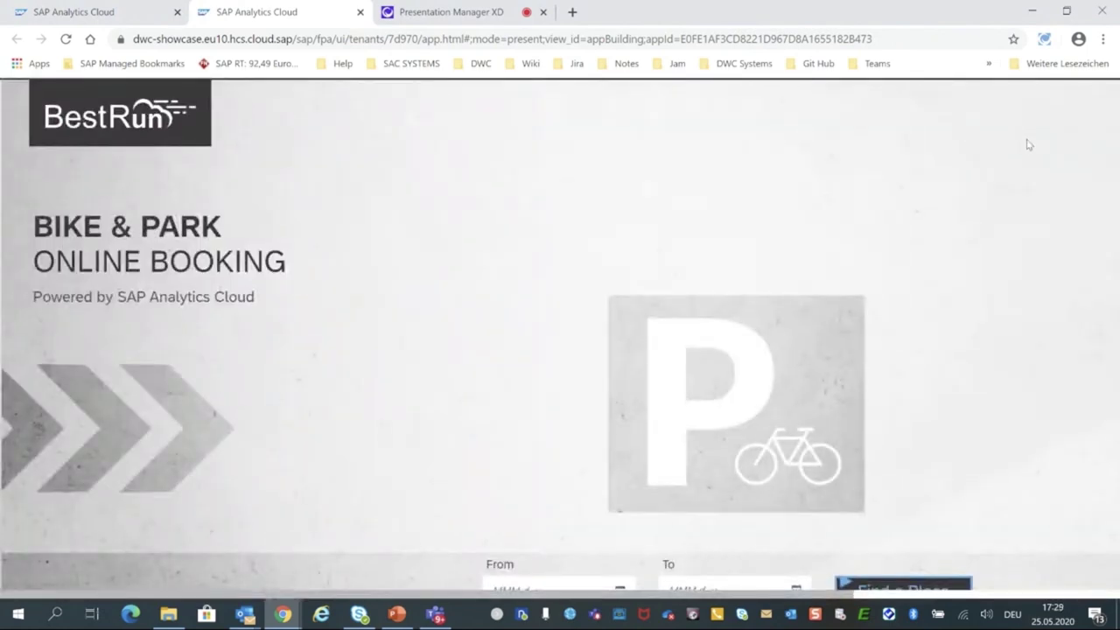
pyautogui.press('F11')
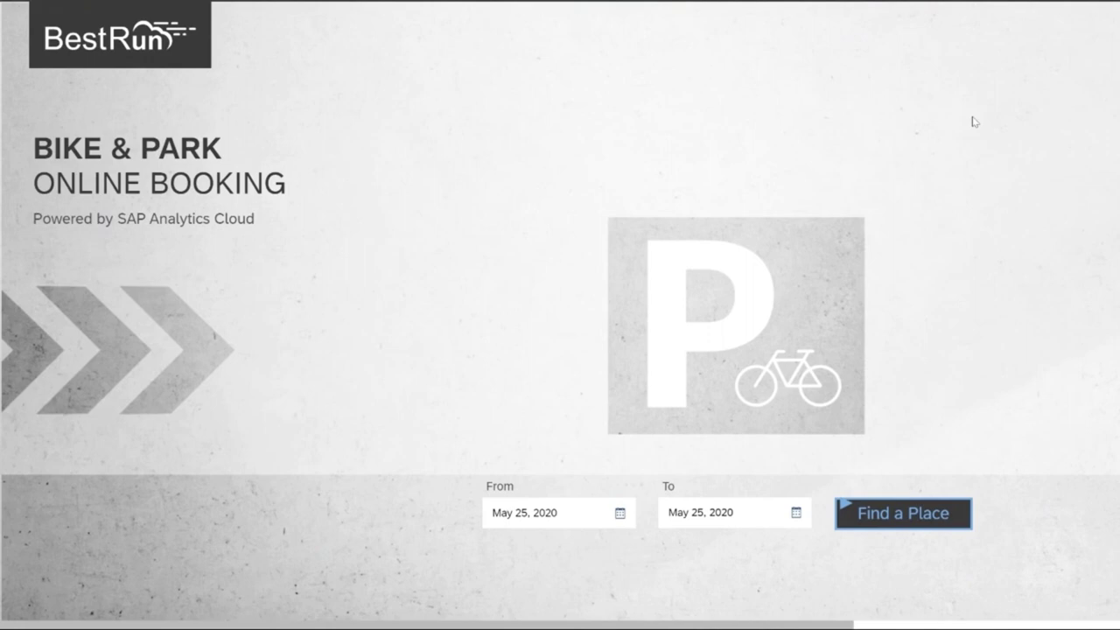
# Find a place for May 25, 2020, choose Parking Garage P2 on the Berlin map, and continue to lot selection.
pyautogui.click(925, 517)
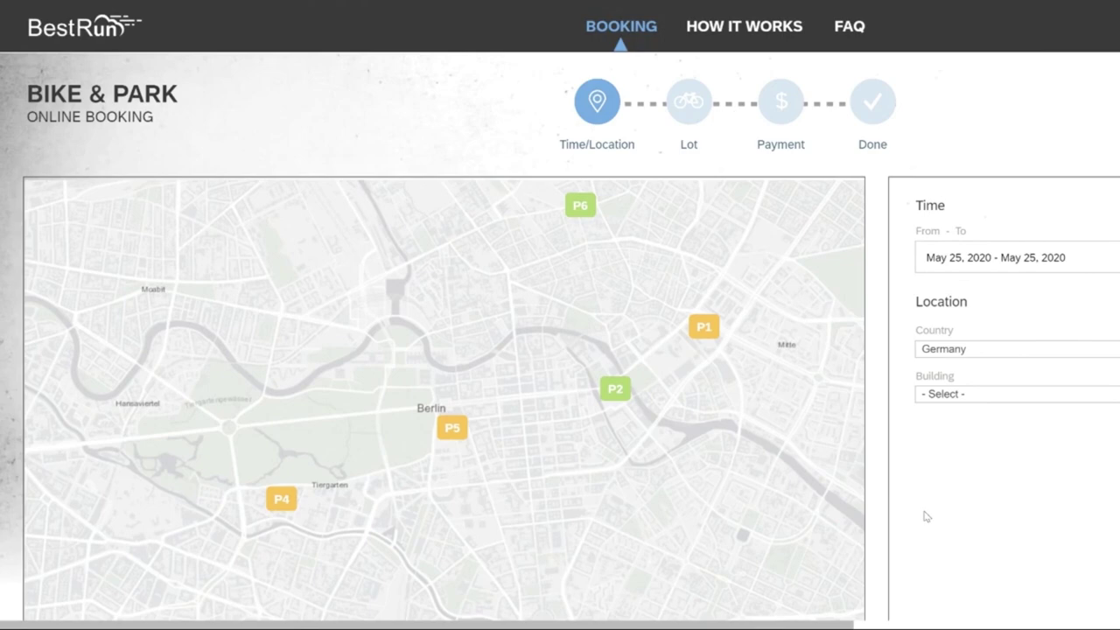
pyautogui.click(617, 394)
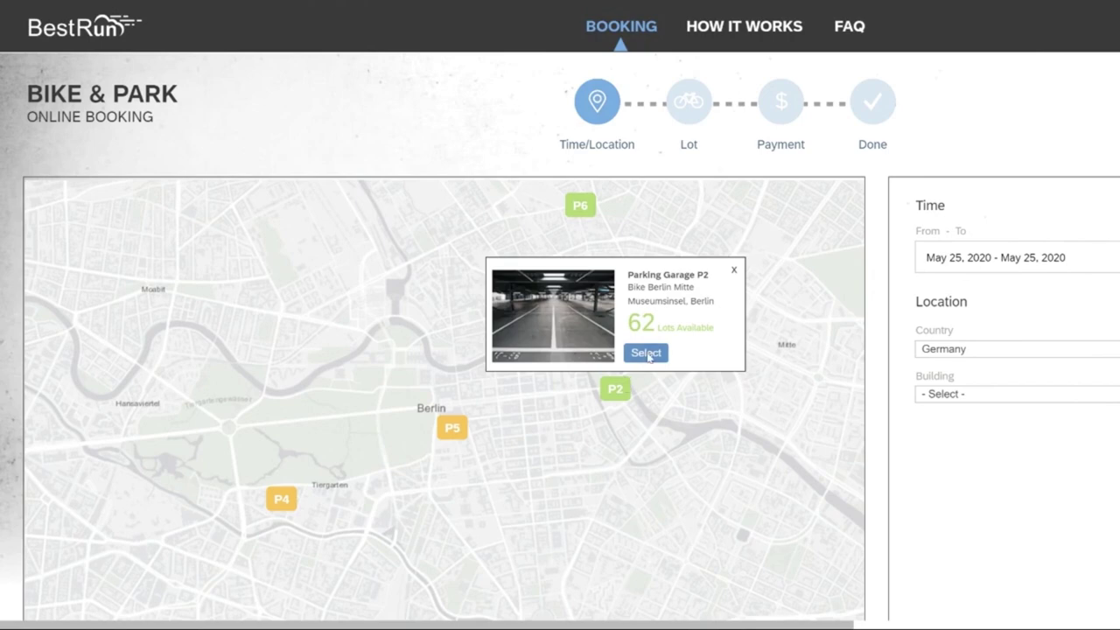
pyautogui.click(651, 354)
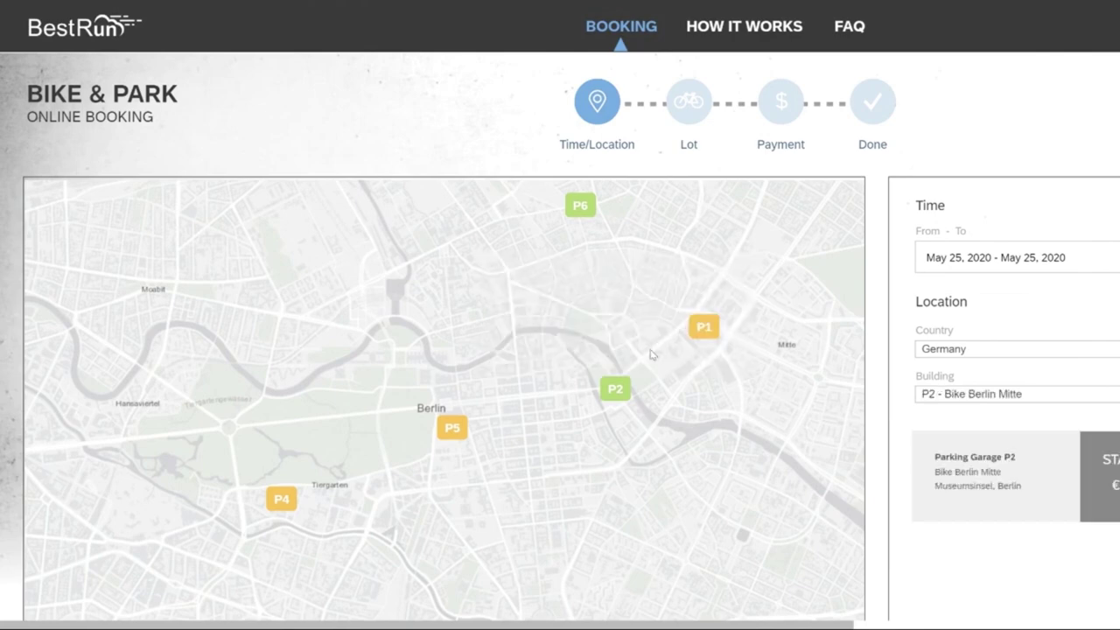
pyautogui.moveTo(846, 625); pyautogui.dragTo(1033, 626)
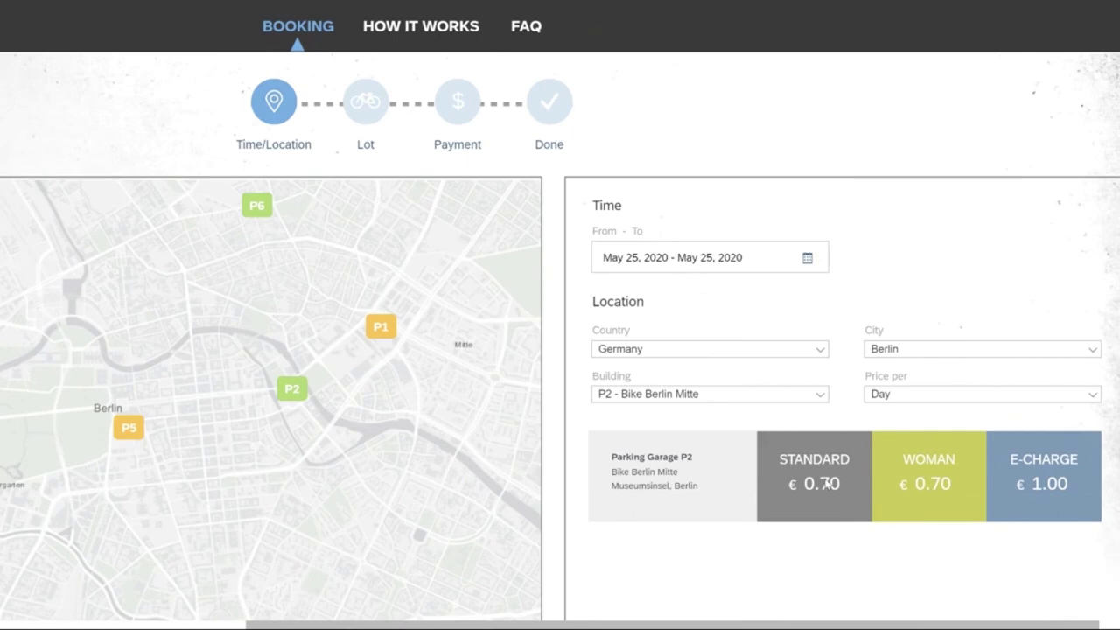
pyautogui.scroll(-1, 888, 562)
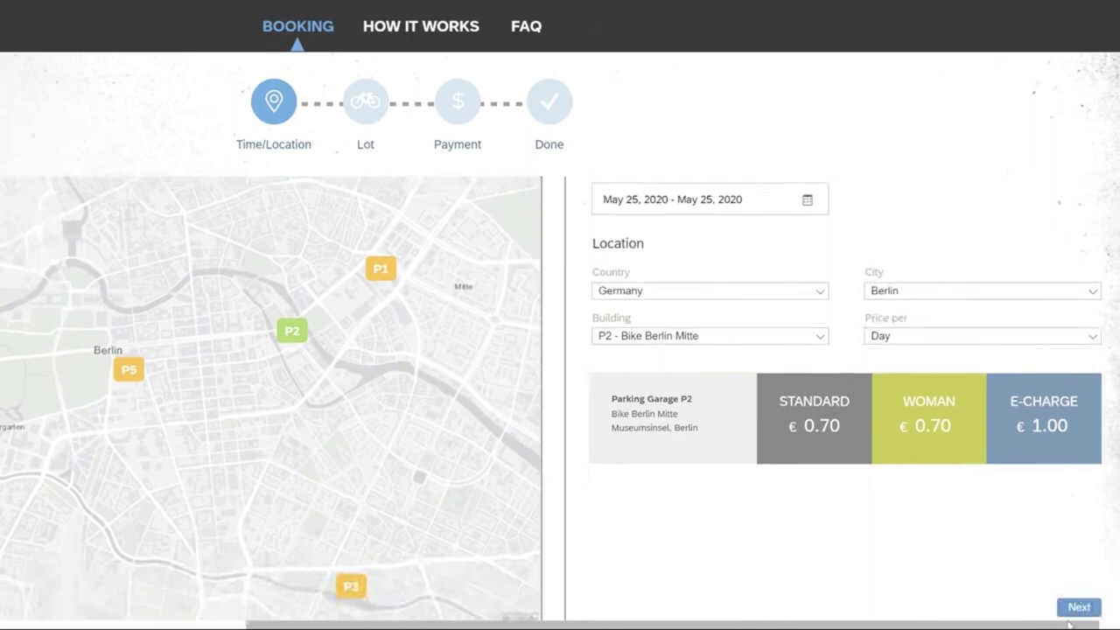
pyautogui.click(1079, 608)
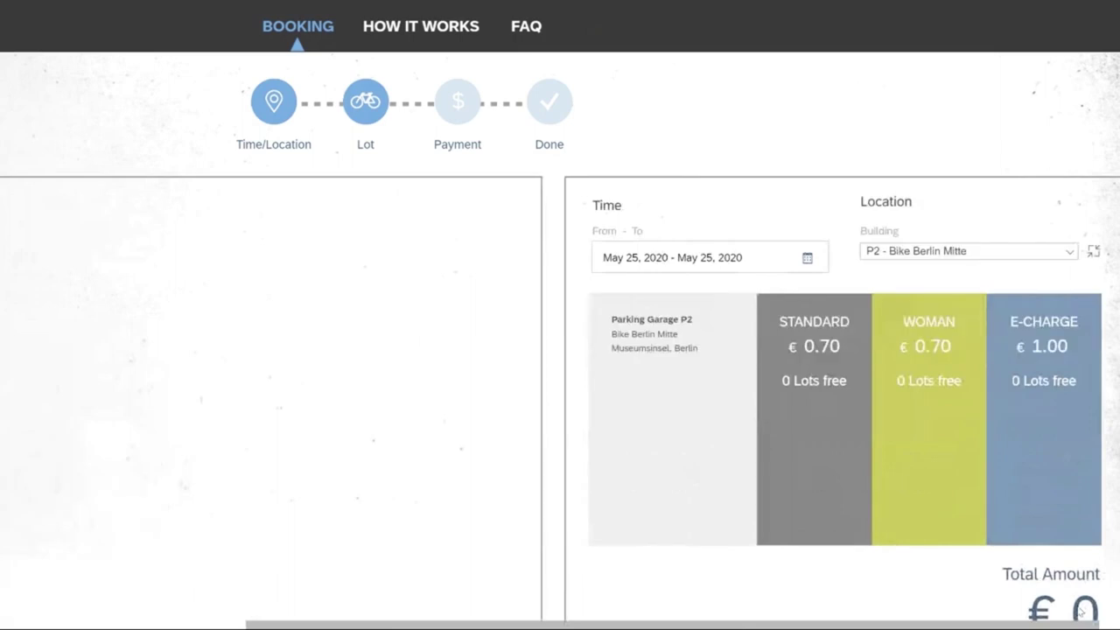
# Select standard lot 17 in Parking Garage P2, view its 3D preview, and continue the booking to payment.
pyautogui.scroll(-1, 943, 560)
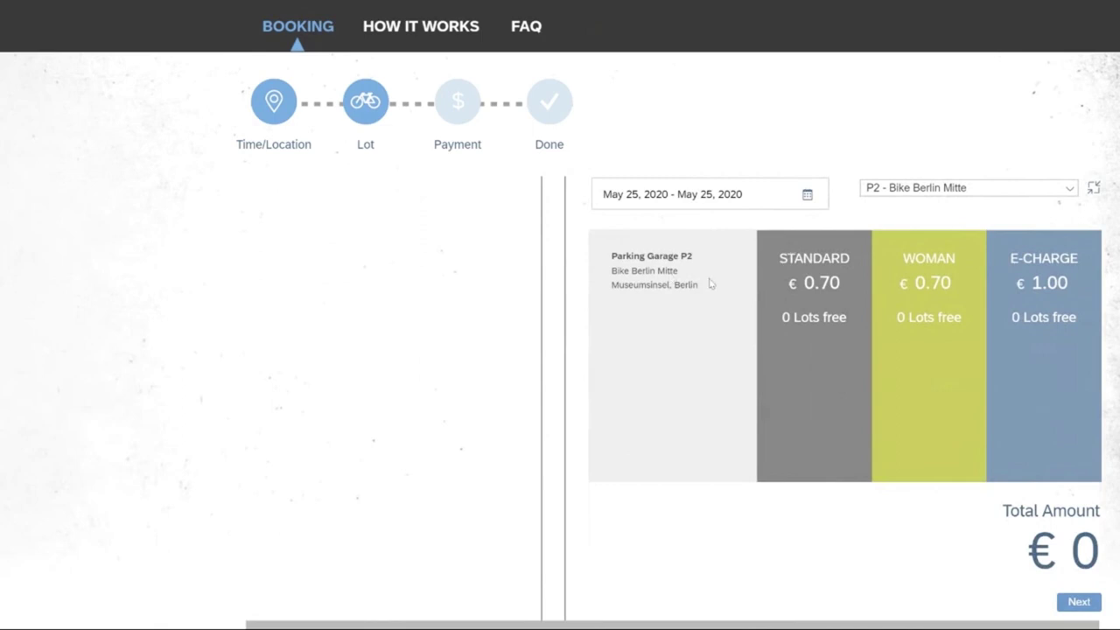
pyautogui.click(787, 321)
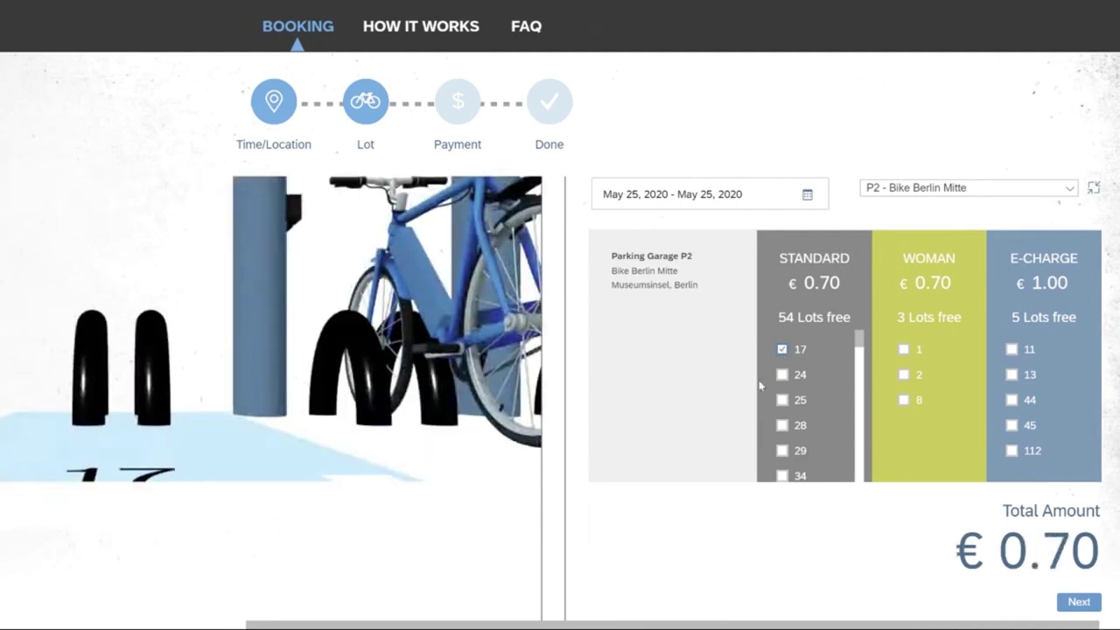
pyautogui.moveTo(594, 624); pyautogui.dragTo(413, 624)
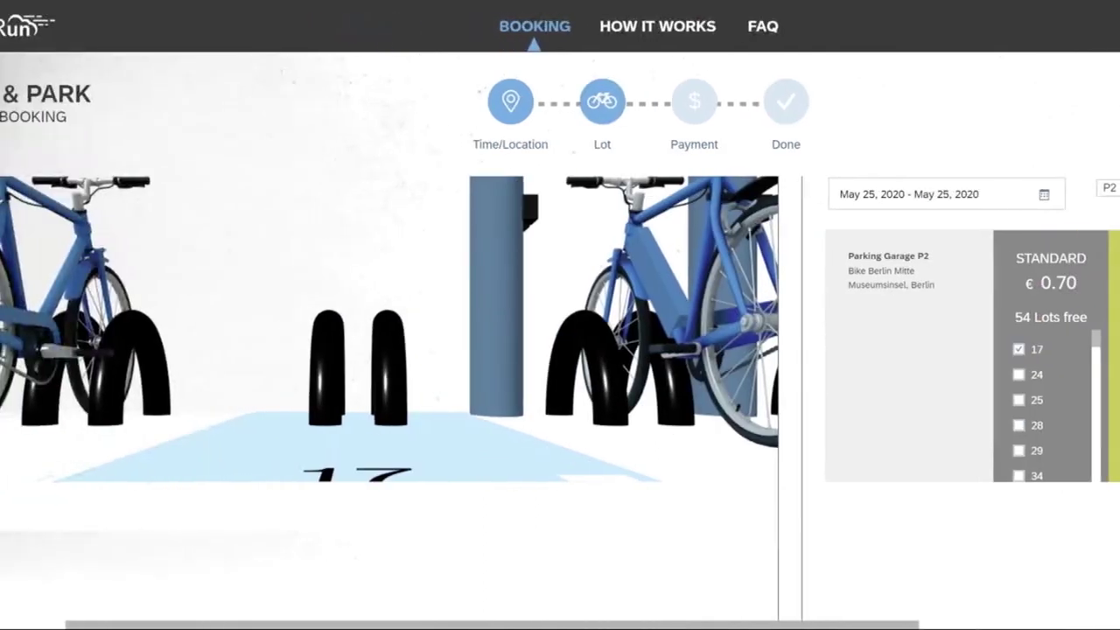
pyautogui.hscroll(3, 560, 322)
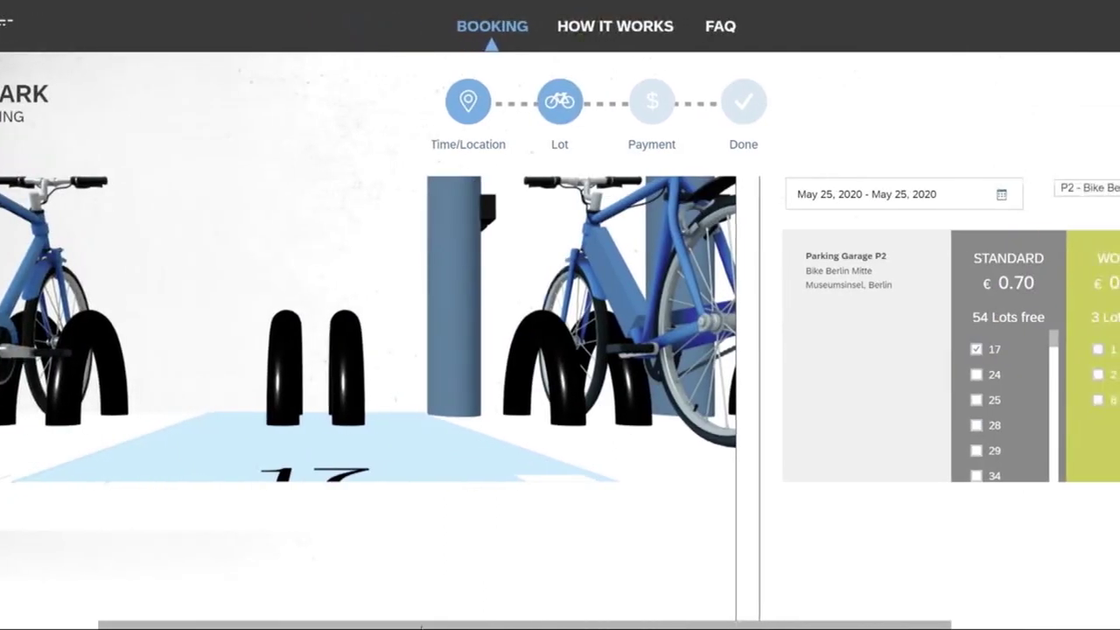
pyautogui.hscroll(-5, 422, 627)
pyautogui.hscroll(2, 412, 627)
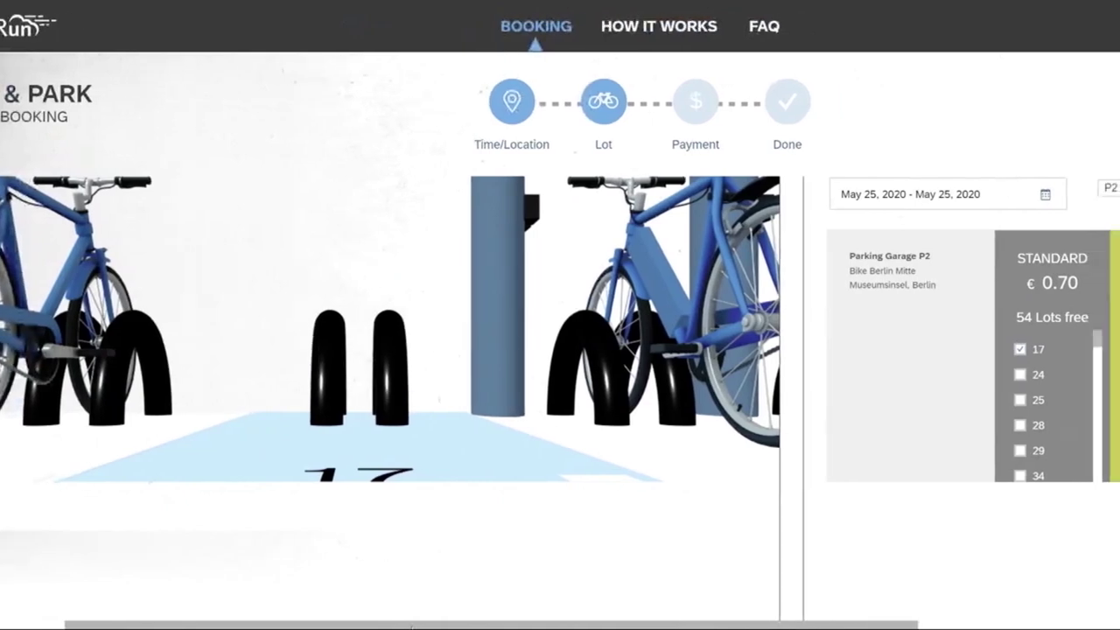
pyautogui.moveTo(411, 626); pyautogui.dragTo(621, 622)
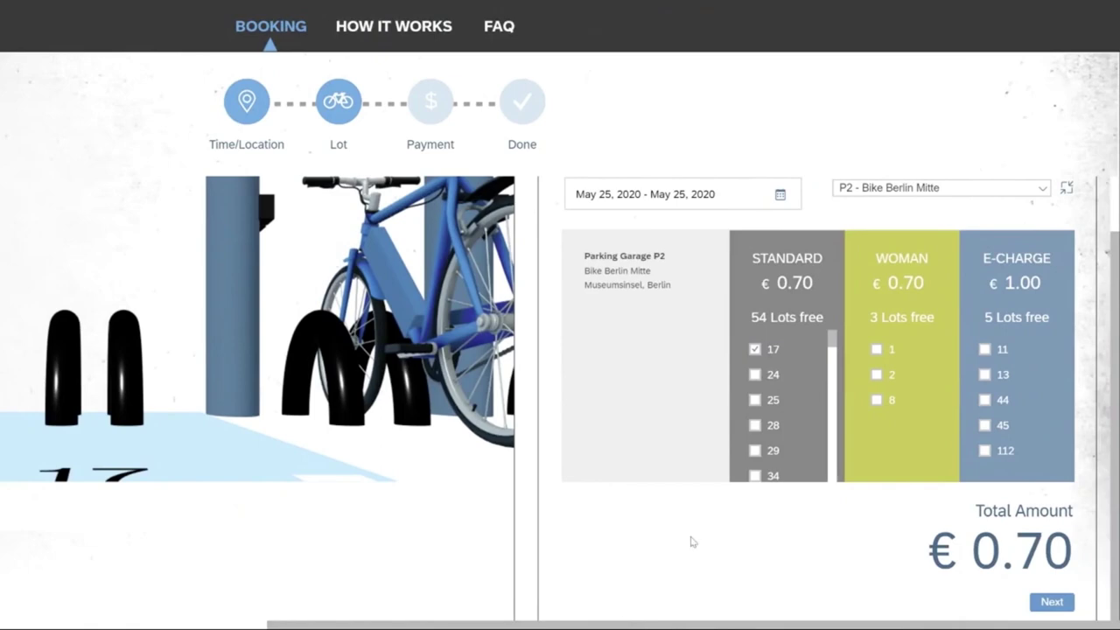
pyautogui.click(1056, 603)
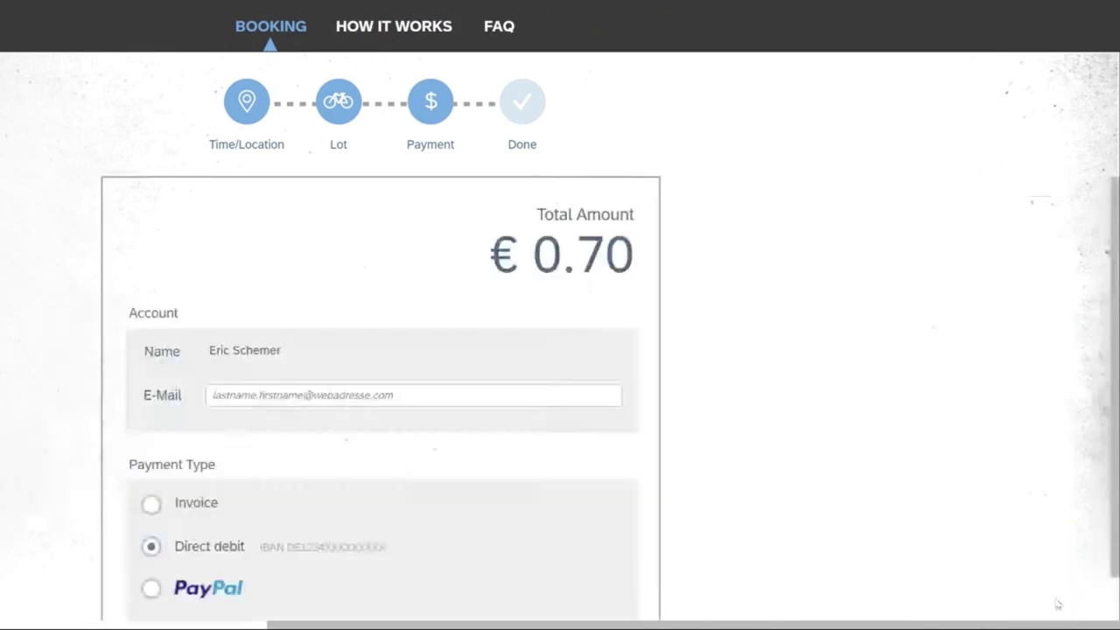
pyautogui.scroll(-1, 881, 471)
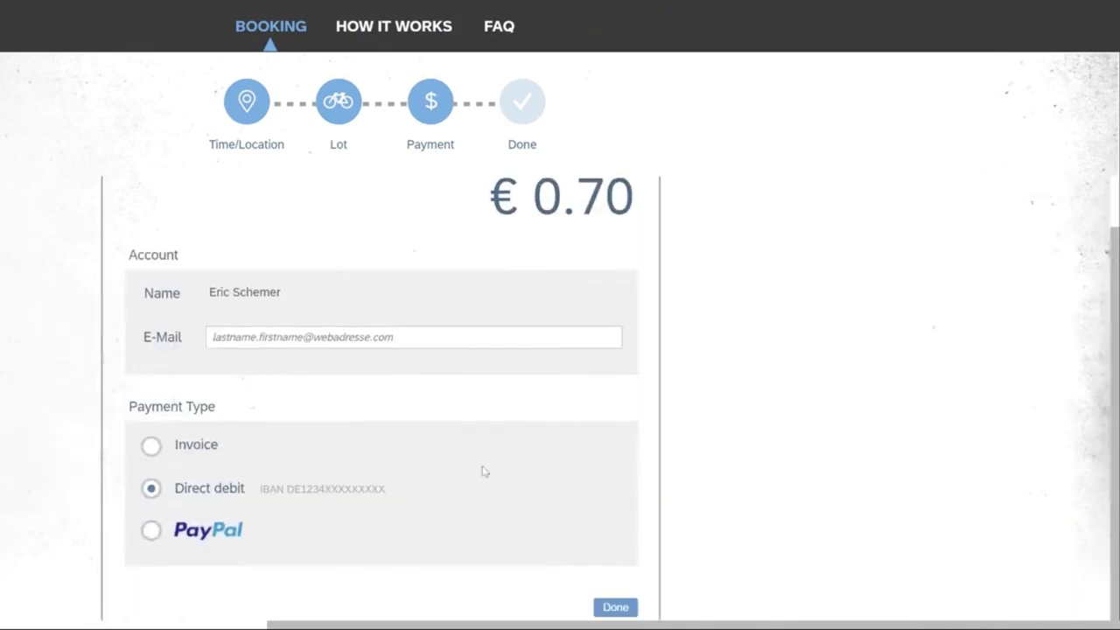